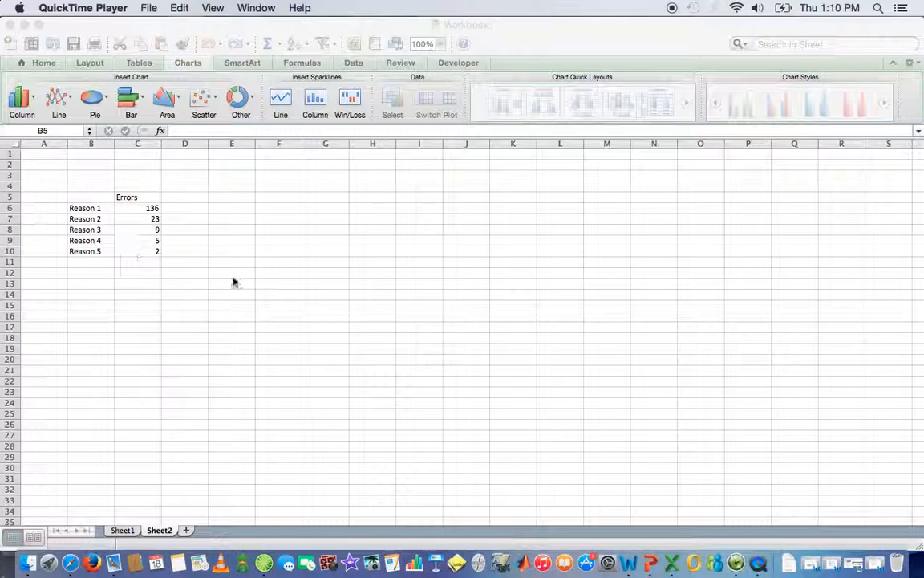
Step: Enter the heading "Cumulative Errors" in D5 and widen column D to fit it
click(190, 199)
click(194, 198)
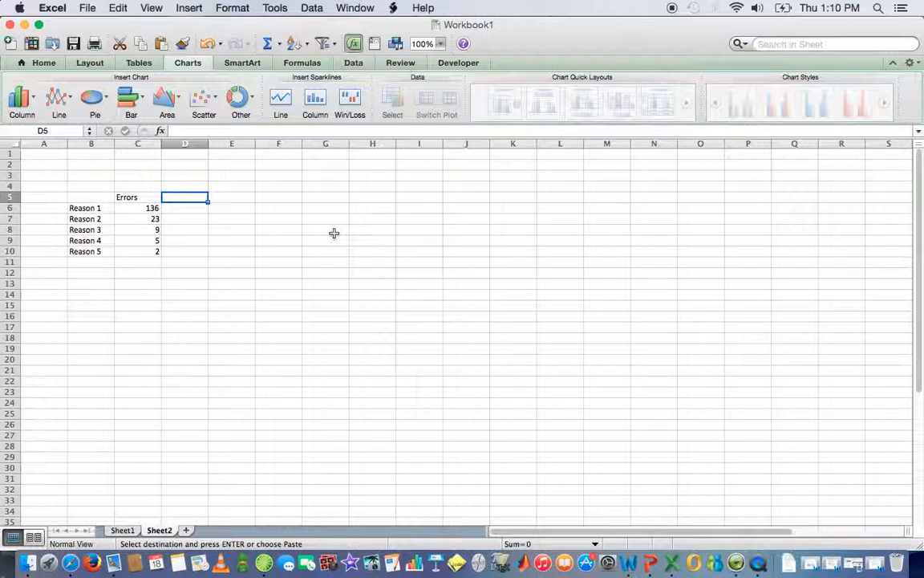
text(Cumu)
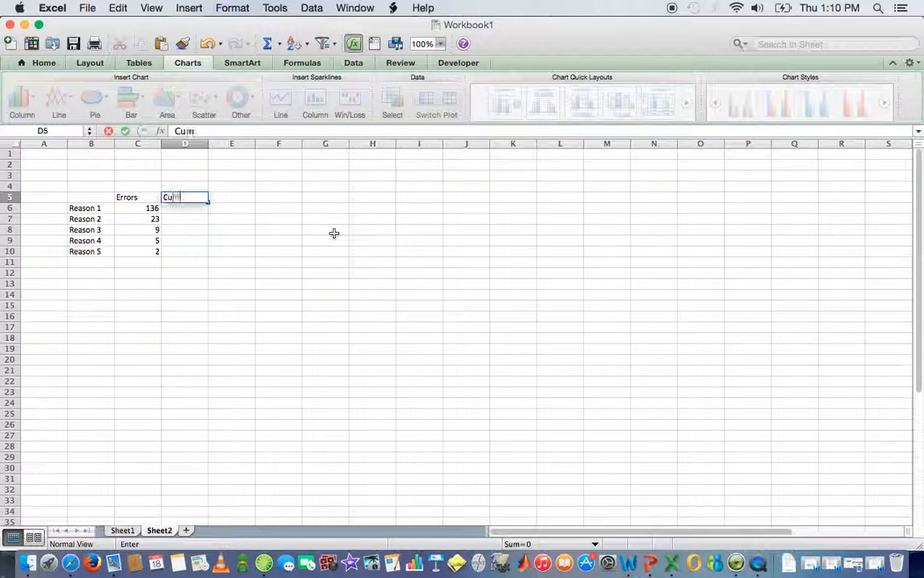
text(lative Errors)
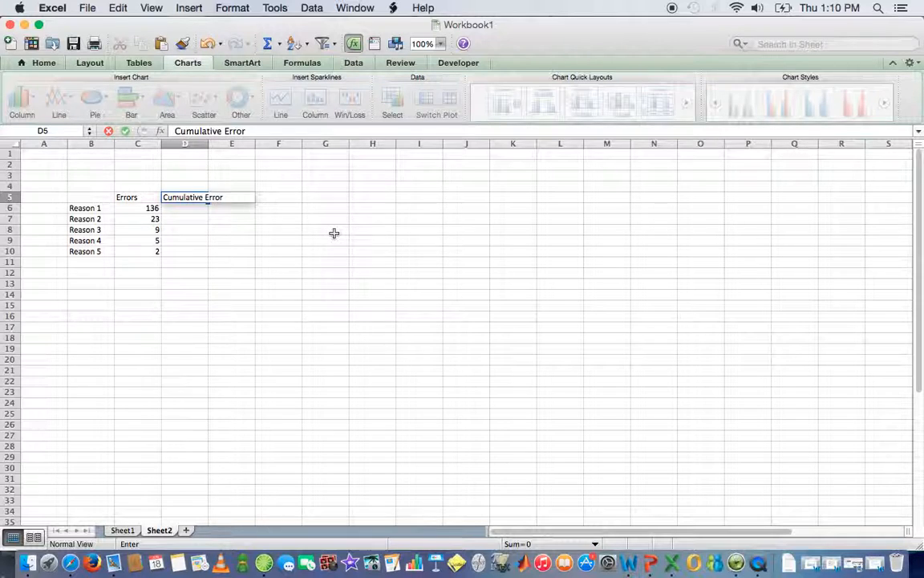
key(Return)
drag(208, 144, 235, 144)
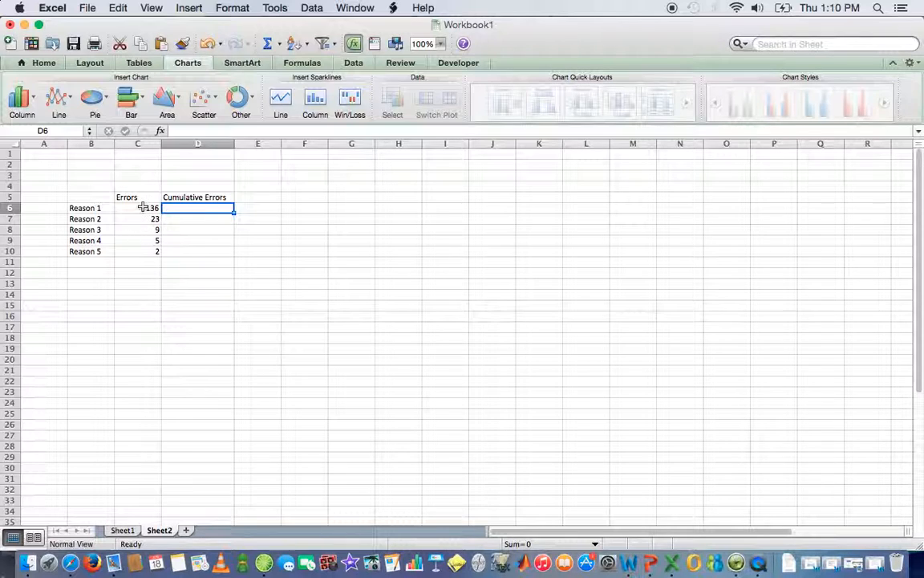
Step: Enter the formula =sum(C6:C6) in D6 for the Reason 1 cumulative errors
drag(147, 208, 150, 232)
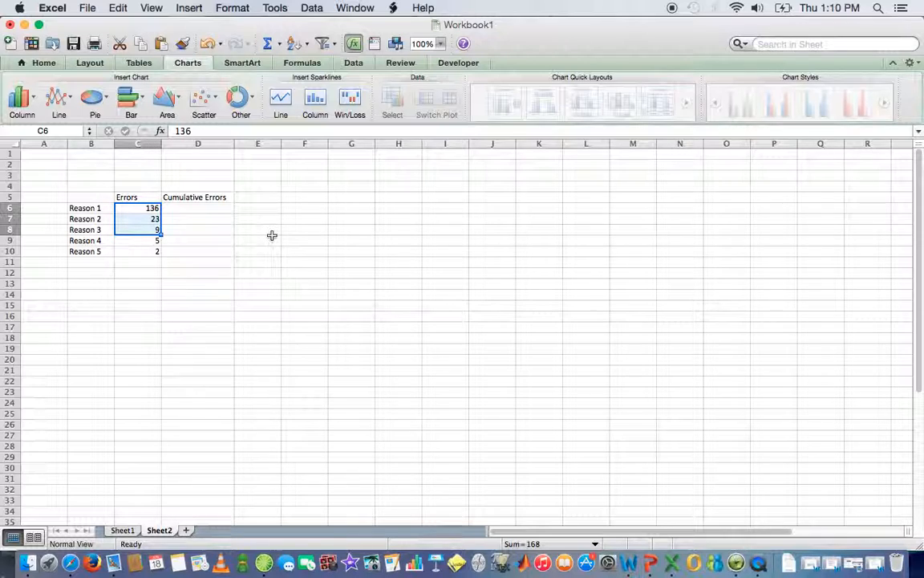
click(215, 208)
click(225, 131)
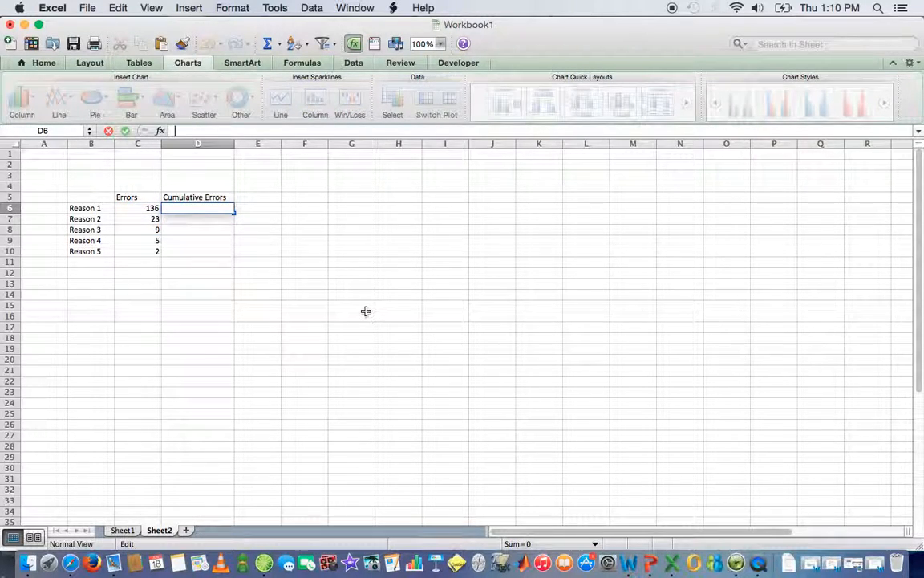
text(=sum)
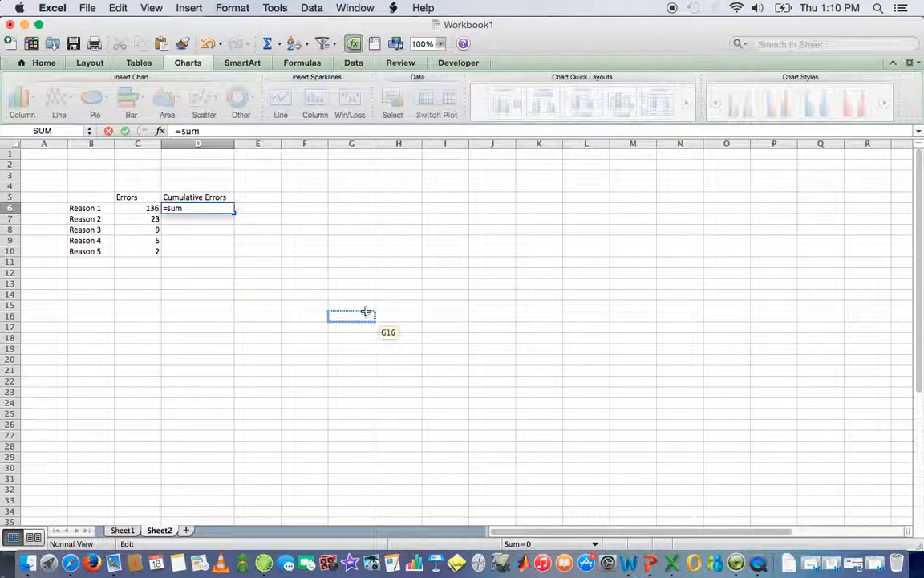
text(()
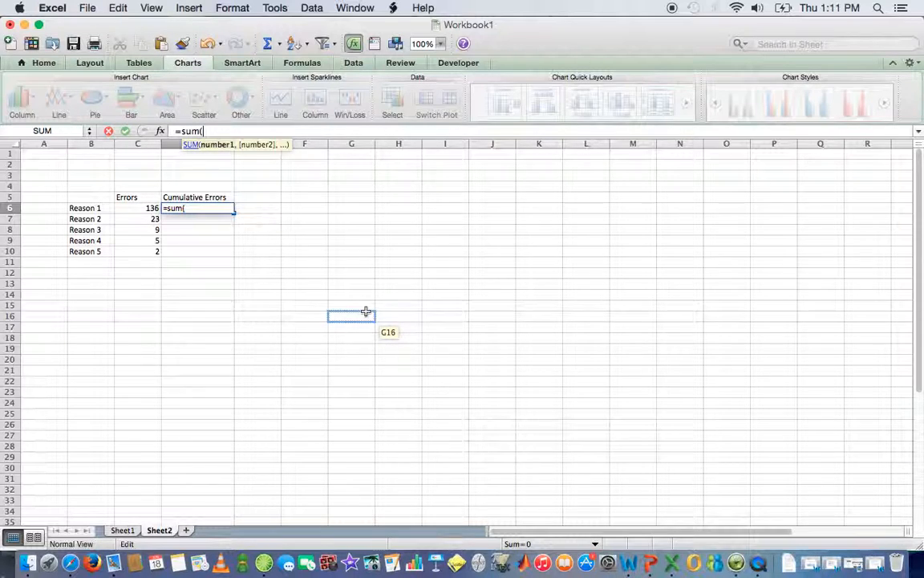
click(149, 208)
text(:C6)
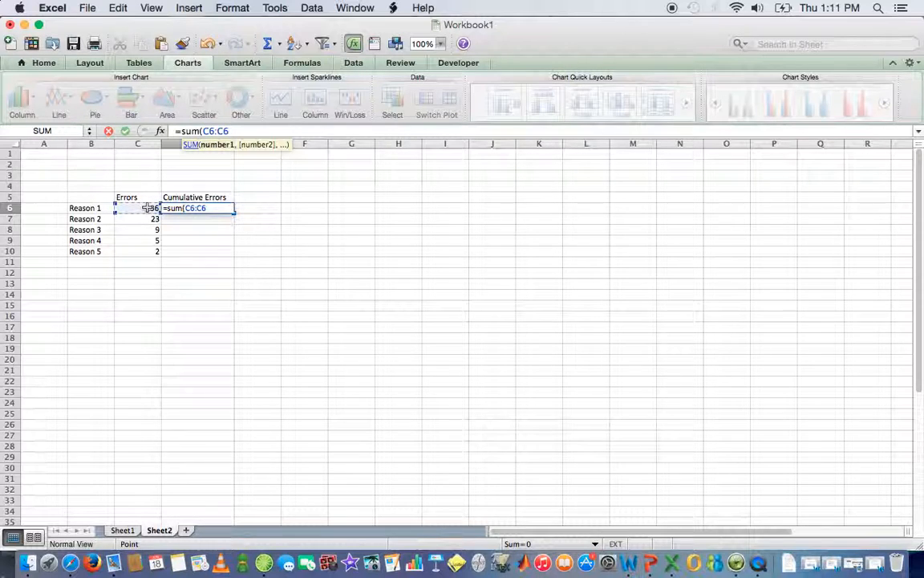
text())
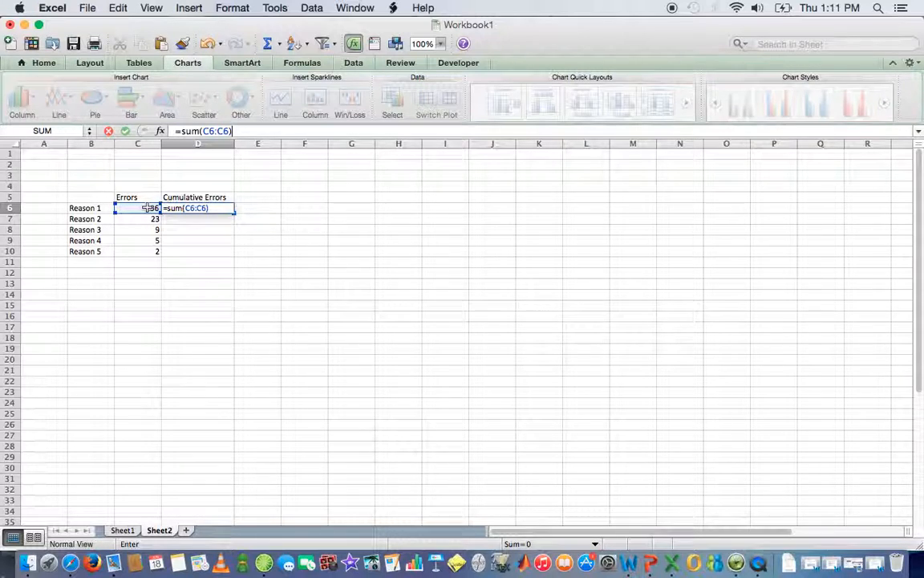
Step: Make the range's starting reference absolute in the D6 formula so it reads =sum($C$6:C6)
click(200, 131)
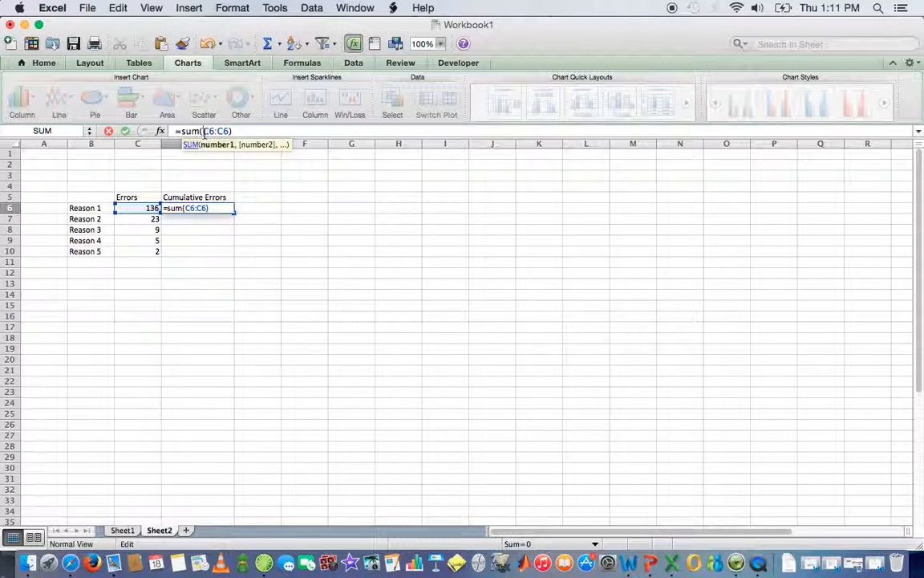
text($)
key(Right)
key(Right)
key(Left)
text($)
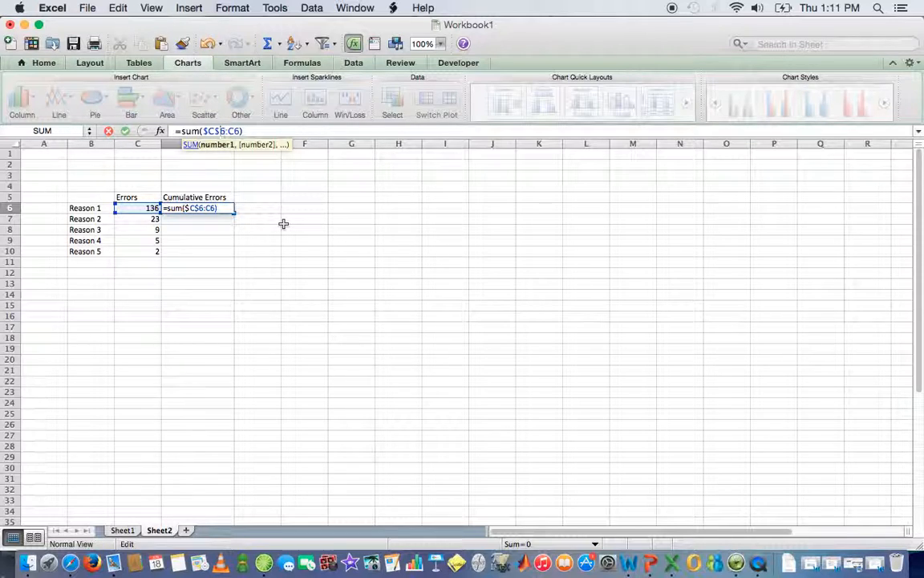
click(256, 131)
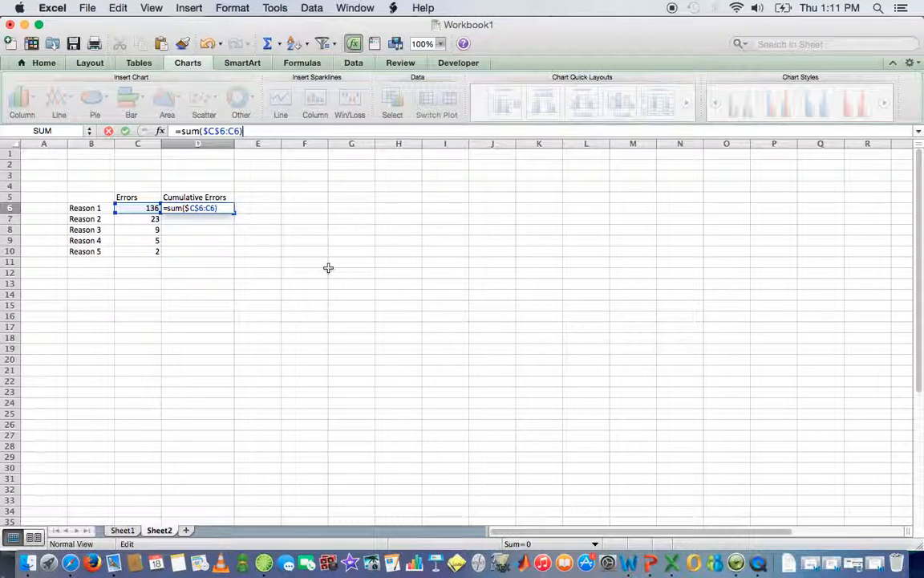
key(Return)
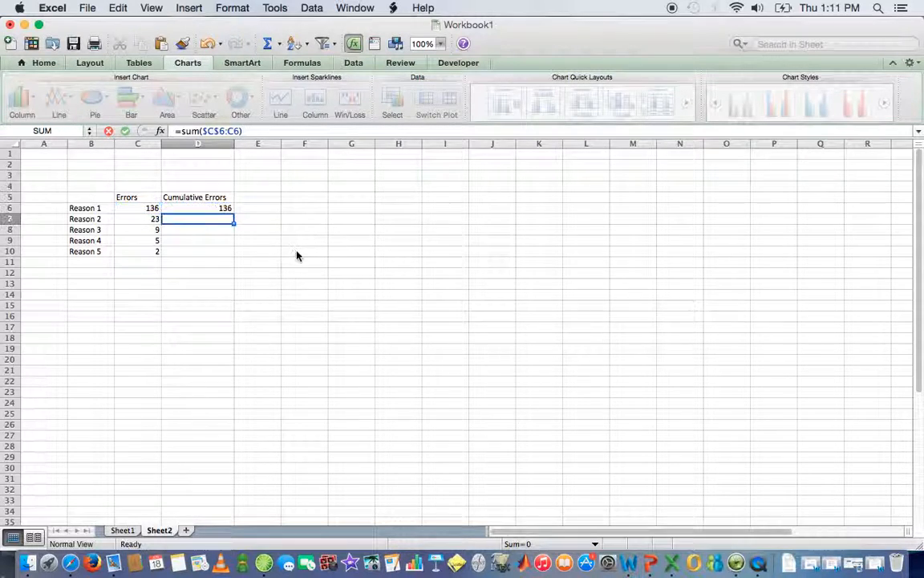
click(220, 210)
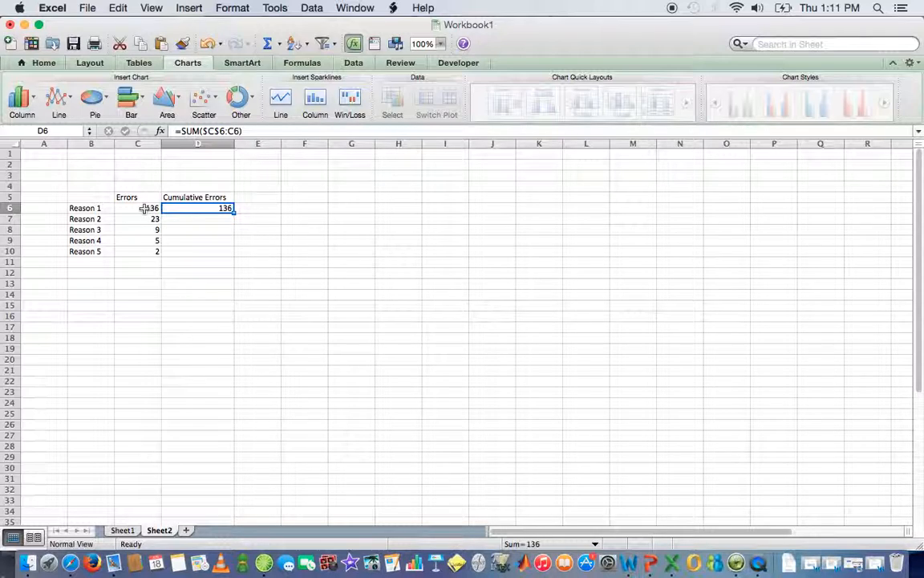
mouse_move(224, 133)
mouse_down()
mouse_move(203, 133)
mouse_move(238, 131)
mouse_up()
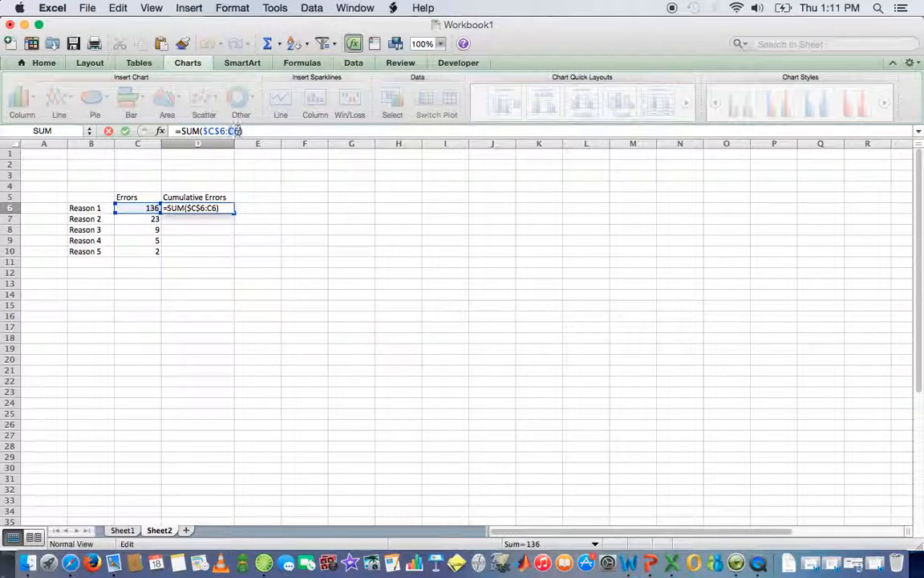
click(264, 131)
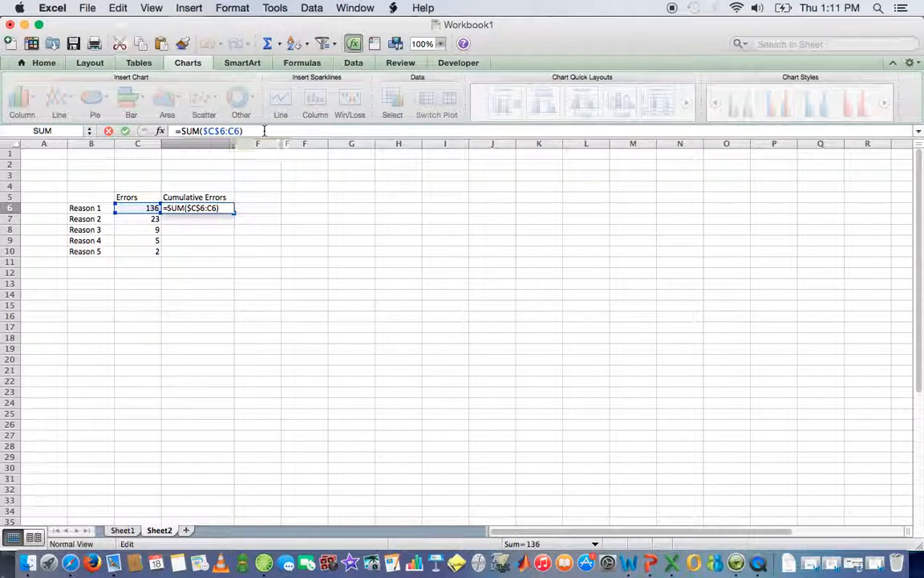
text(+)
click(236, 251)
key(BackSpace)
key(BackSpace)
key(BackSpace)
key(BackSpace)
key(Return)
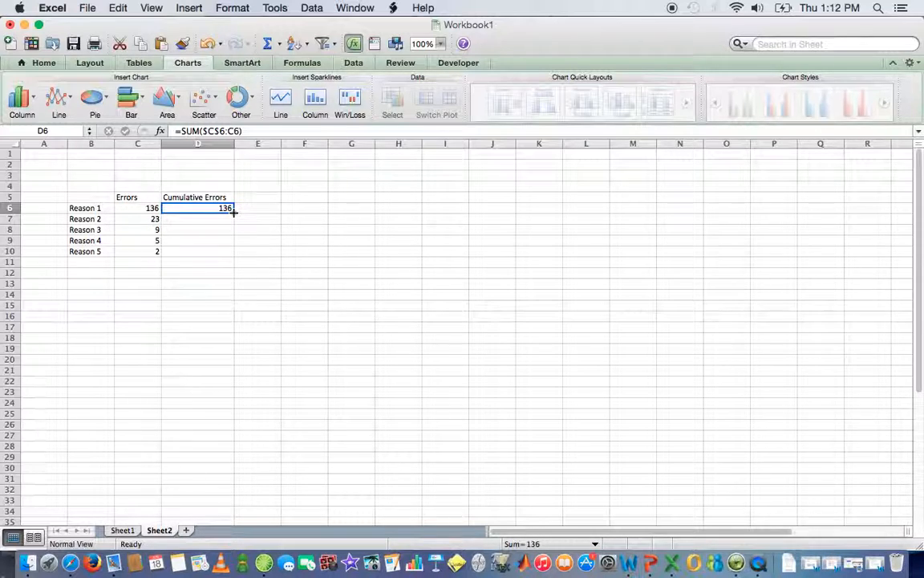
Step: Fill the cumulative sum formula from D6 down through D10
drag(233, 210, 232, 254)
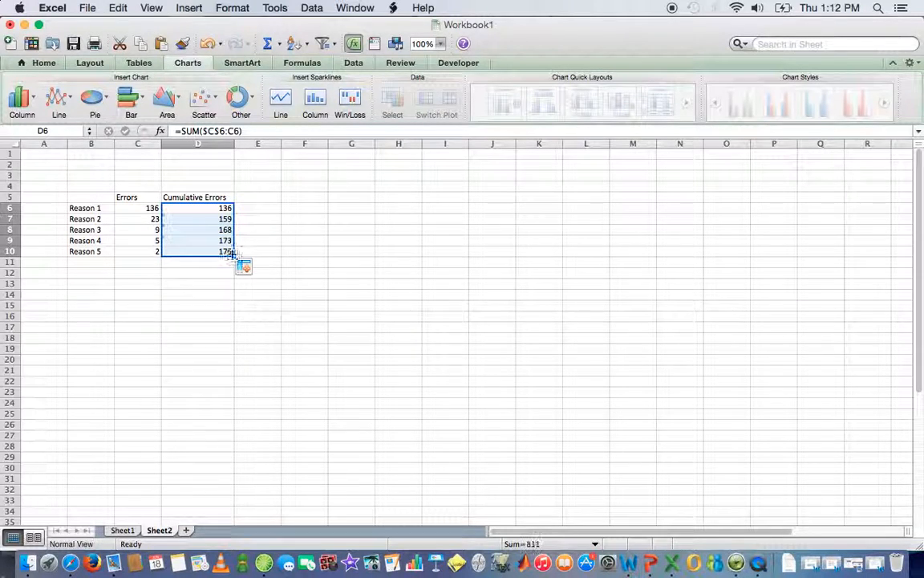
click(243, 306)
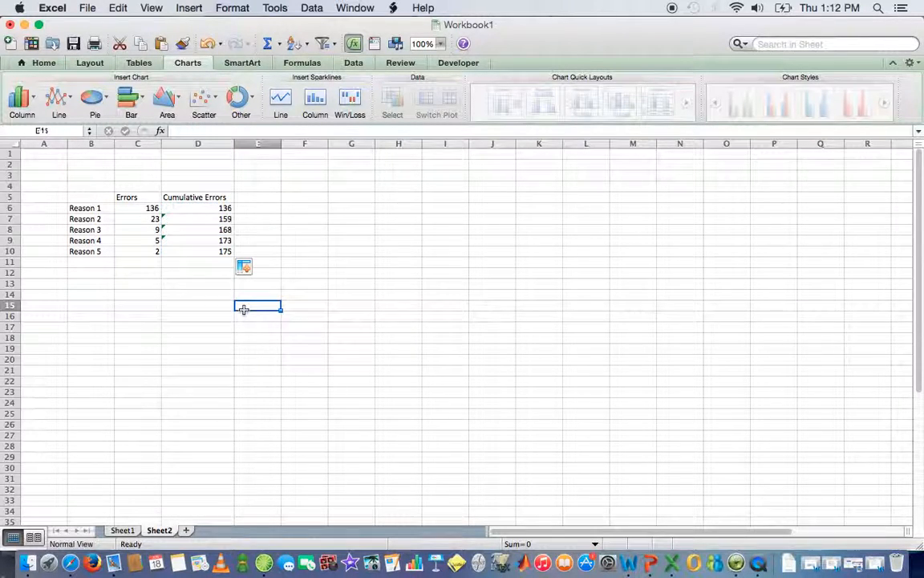
click(204, 241)
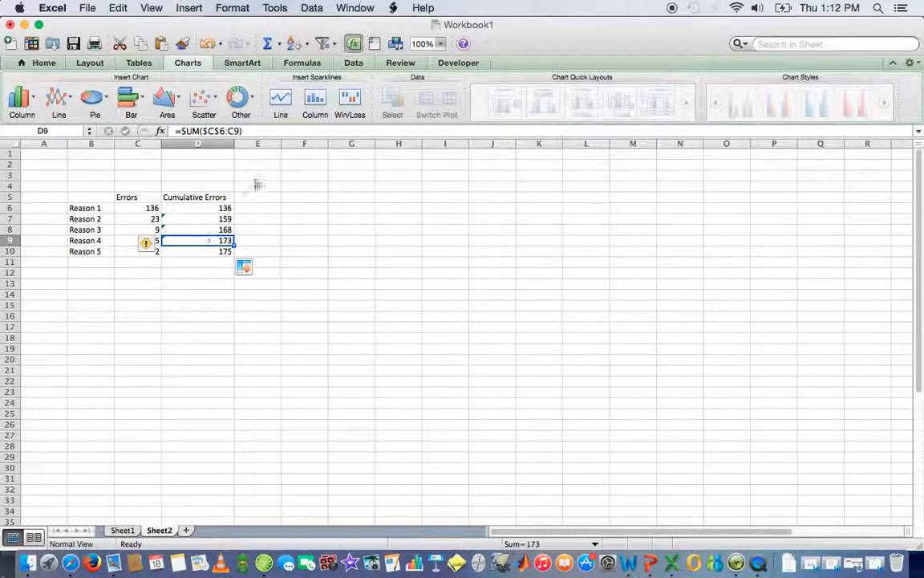
click(223, 131)
drag(222, 130, 203, 131)
click(275, 130)
text(+)
click(302, 262)
key(BackSpace)
key(BackSpace)
key(BackSpace)
key(BackSpace)
key(Return)
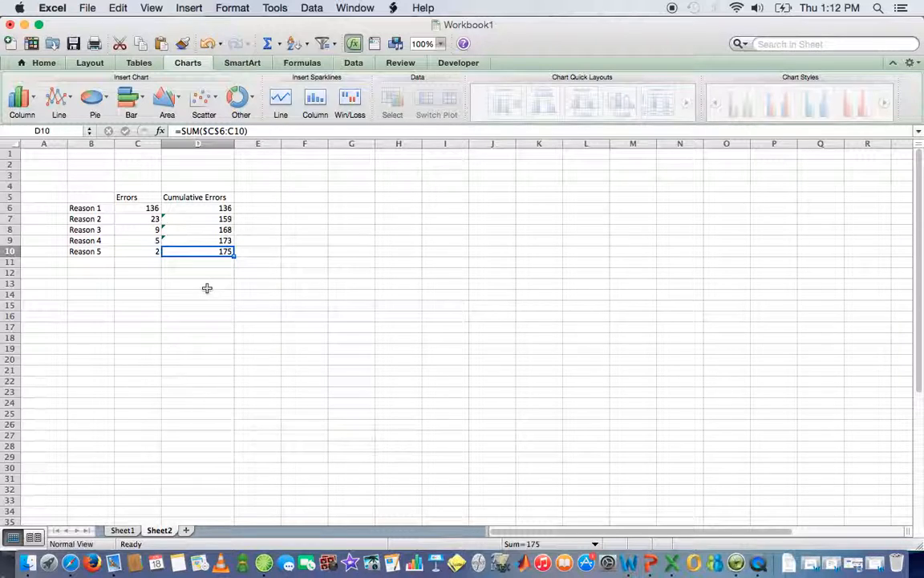
Step: Check the cumulative sums in D9 and D10 against the error counts in C6:C9 and C6:C10
click(196, 240)
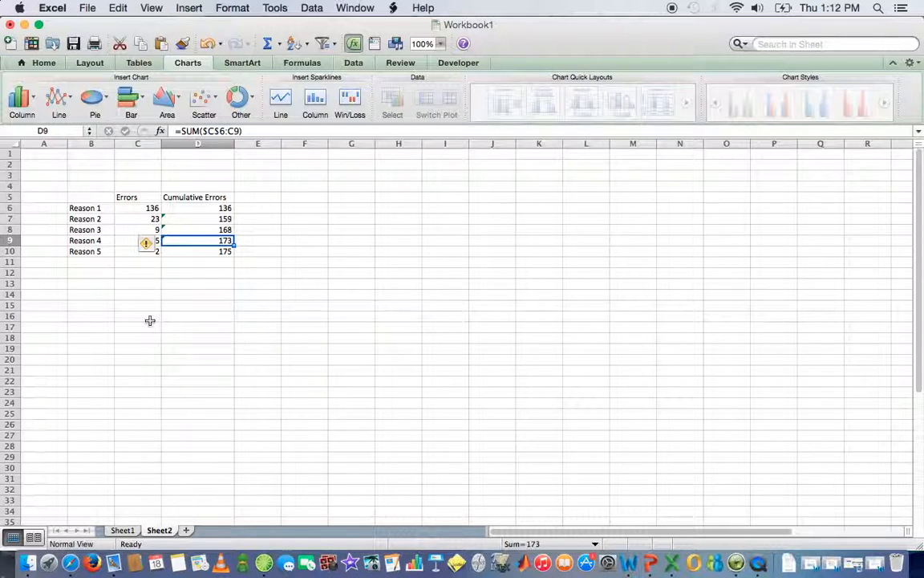
click(203, 332)
drag(149, 208, 151, 239)
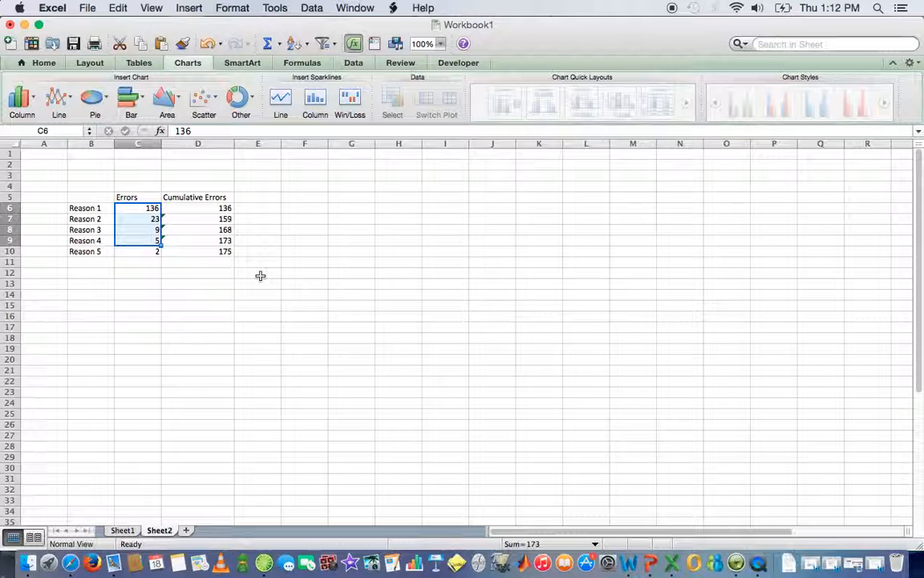
click(222, 293)
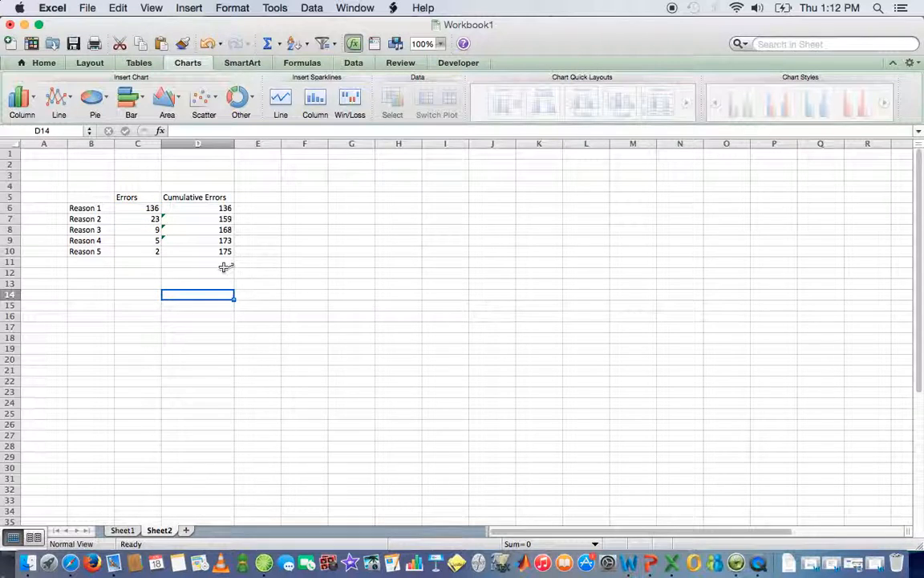
click(216, 273)
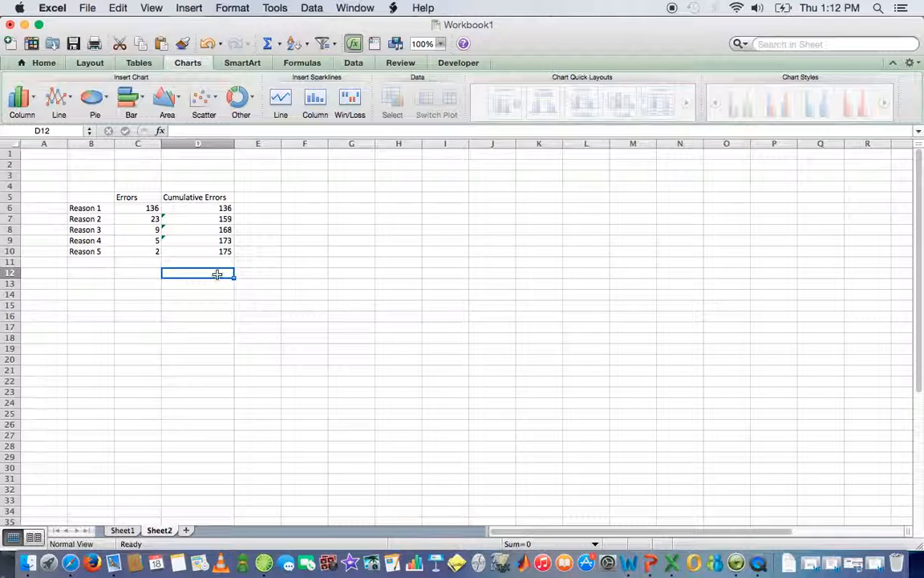
click(222, 251)
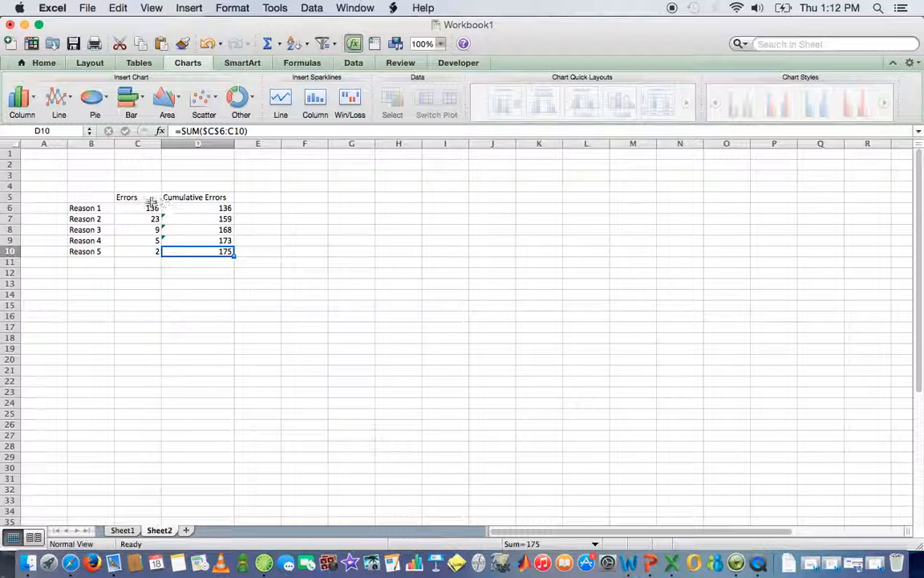
drag(151, 208, 150, 252)
click(296, 294)
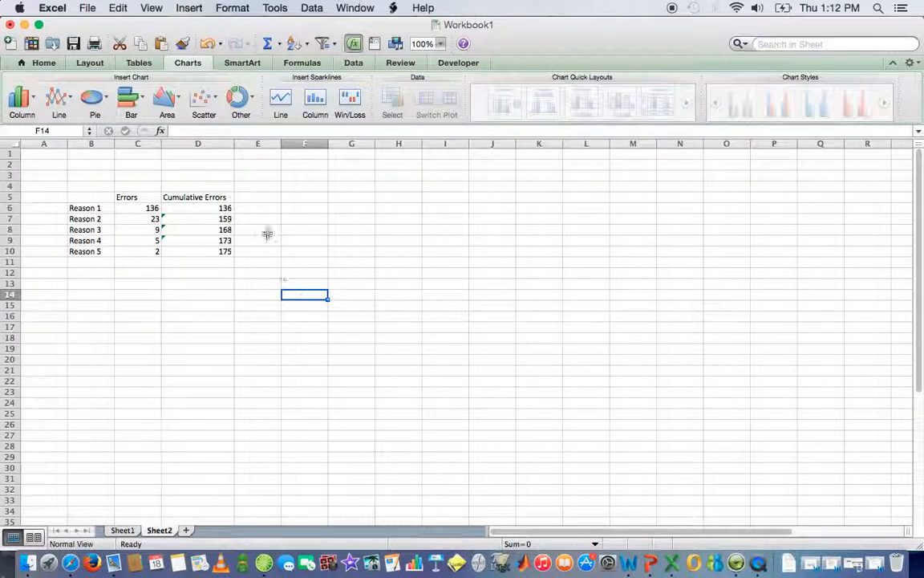
Step: Widen column E and enter the heading "Cumulative Percentage" in E5
click(258, 198)
drag(280, 143, 313, 143)
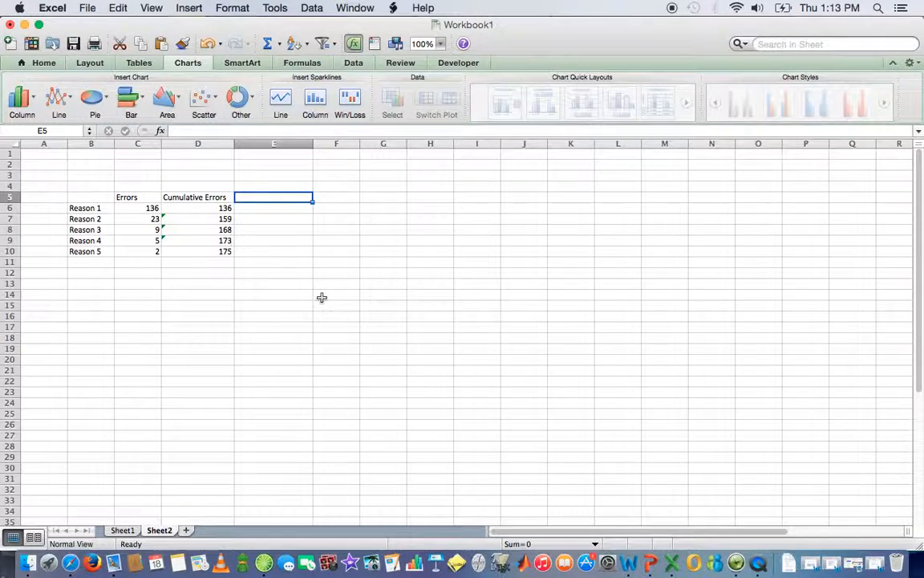
text(Cumulative Percentage)
key(Return)
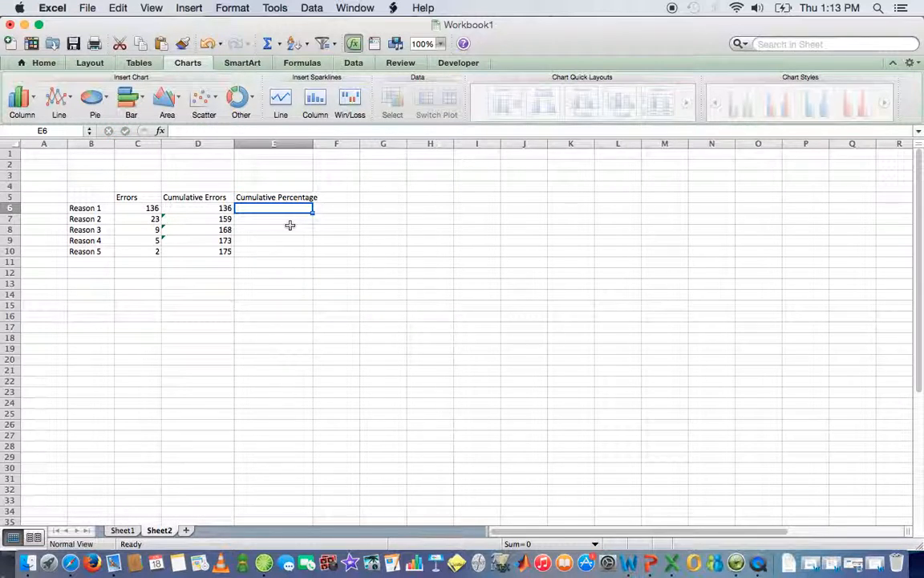
Step: Enter the formula =D6/D10 in E6 to divide the Reason 1 cumulative errors by the overall total
text(=)
click(224, 208)
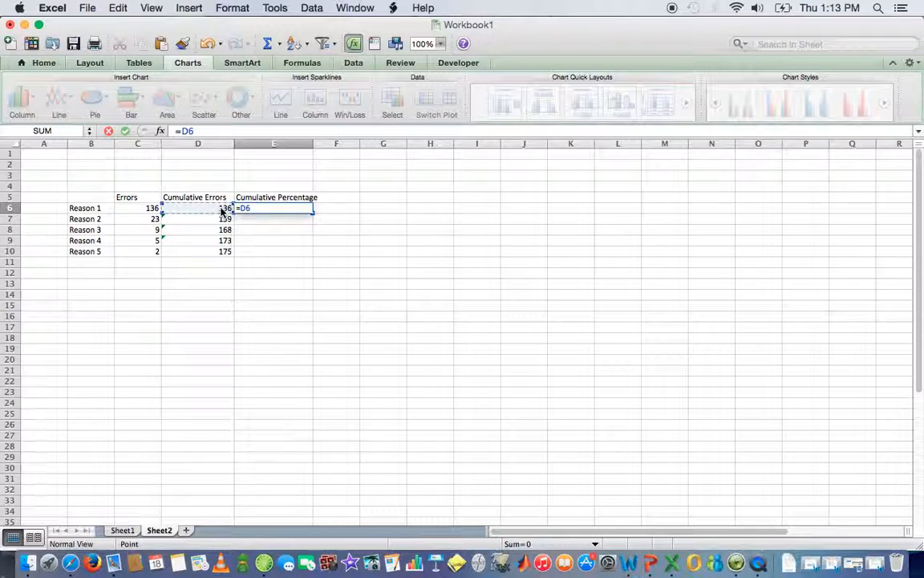
text(/)
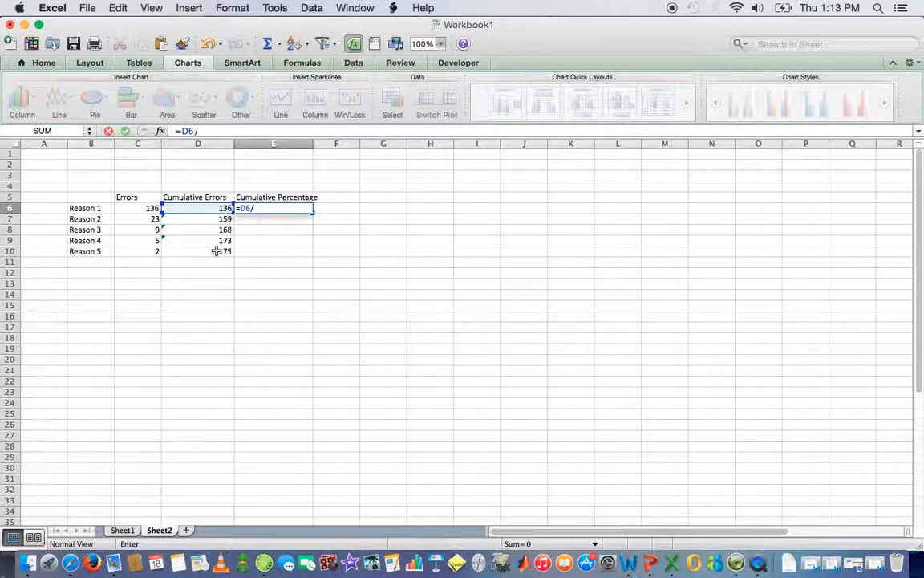
click(216, 251)
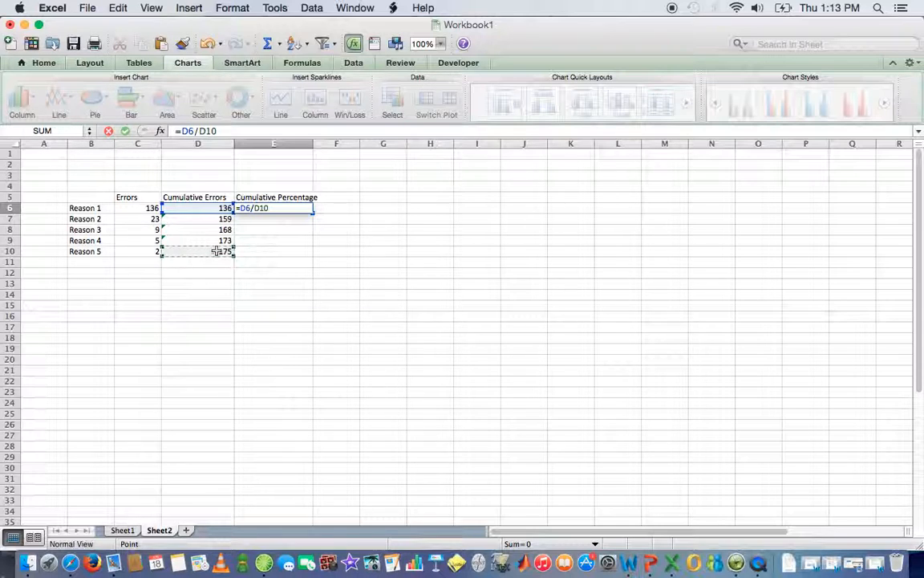
key(Return)
Step: Make the D10 reference in the E6 formula absolute so it reads =D6/$D$10
key(Up)
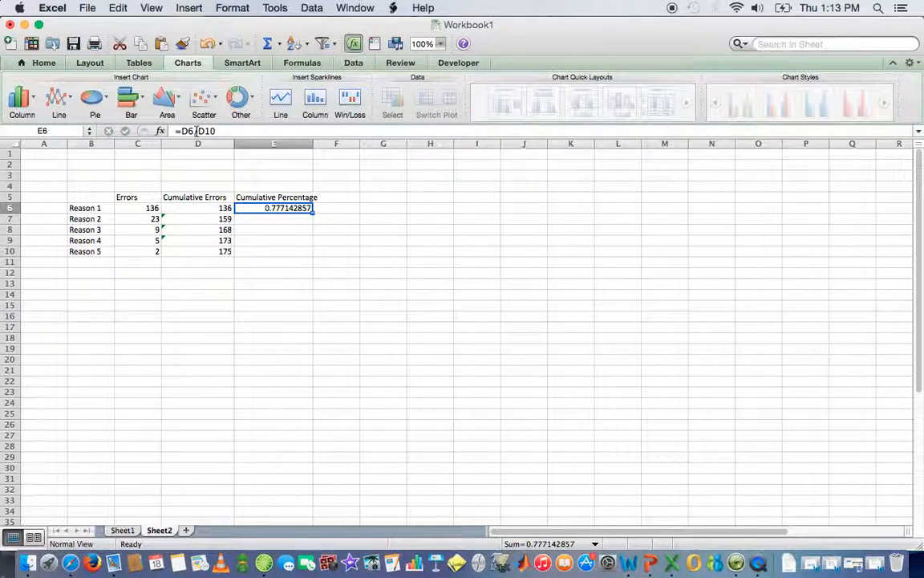
click(200, 131)
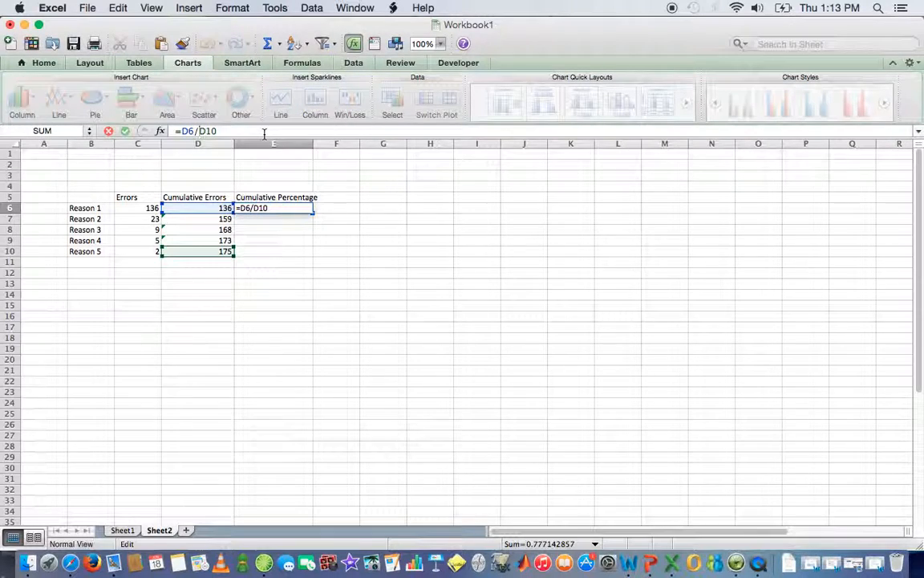
text($)
key(Right)
text($)
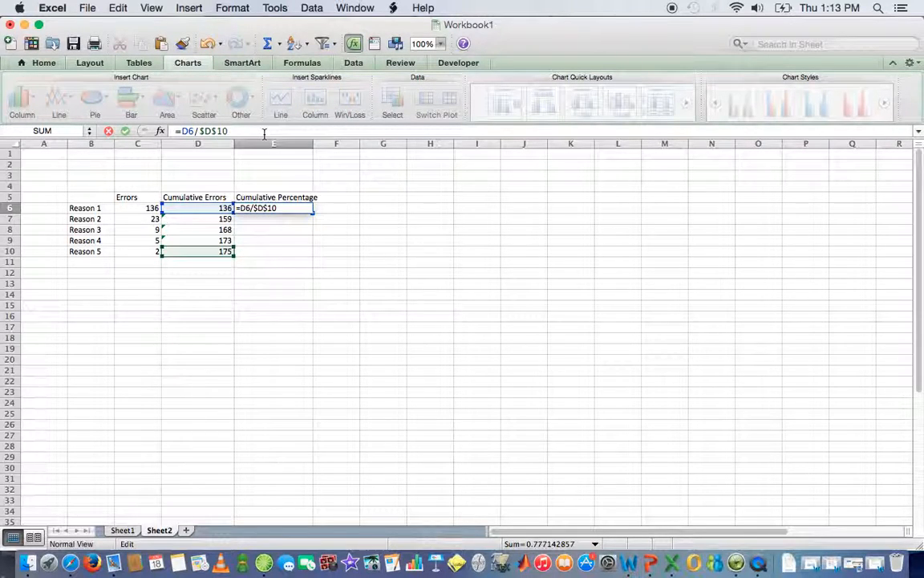
key(Return)
key(Up)
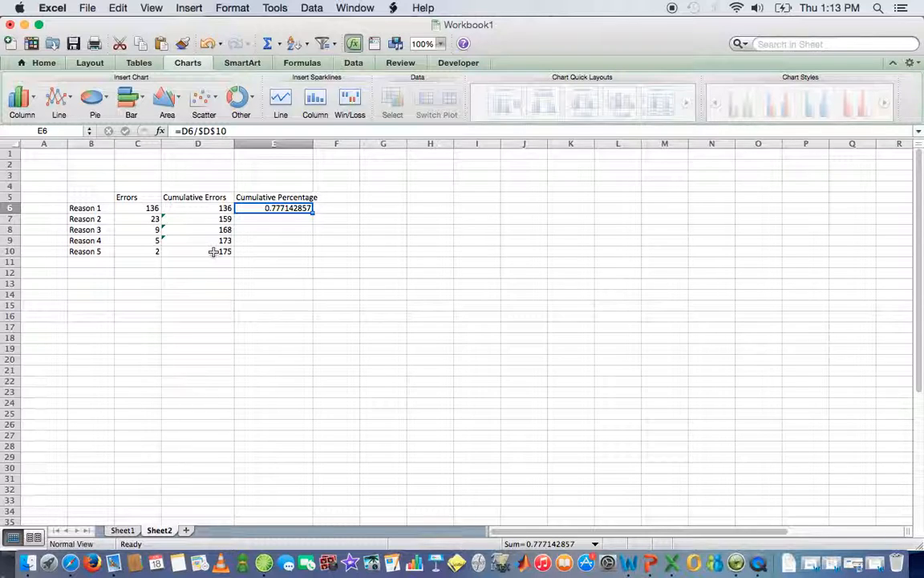
Step: Fill the E6 percentage formula down through E10 and widen column E to fit its heading
double_click(187, 131)
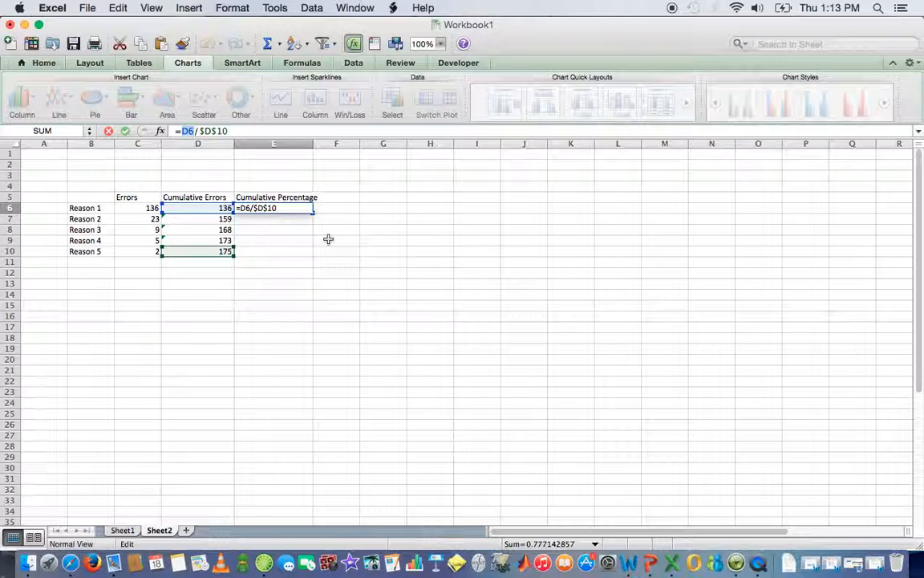
key(Return)
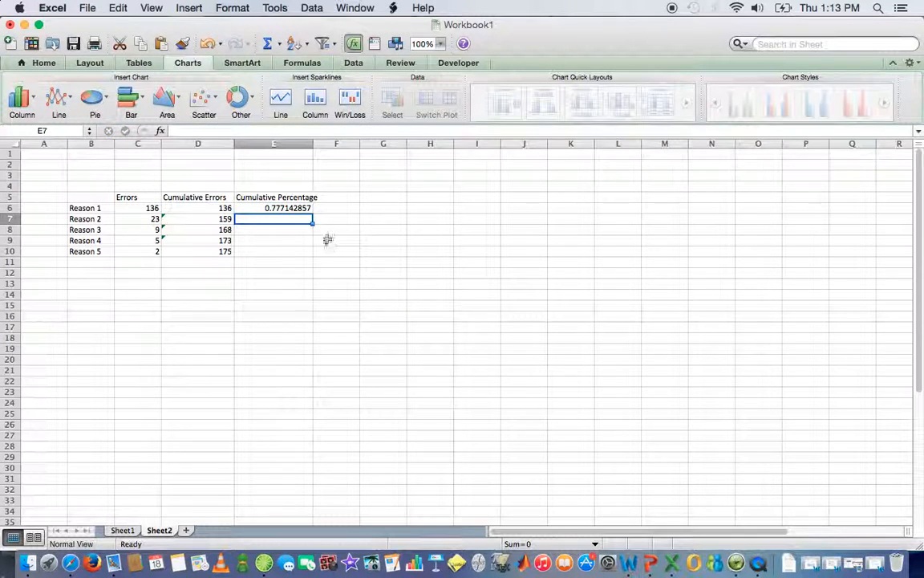
click(305, 209)
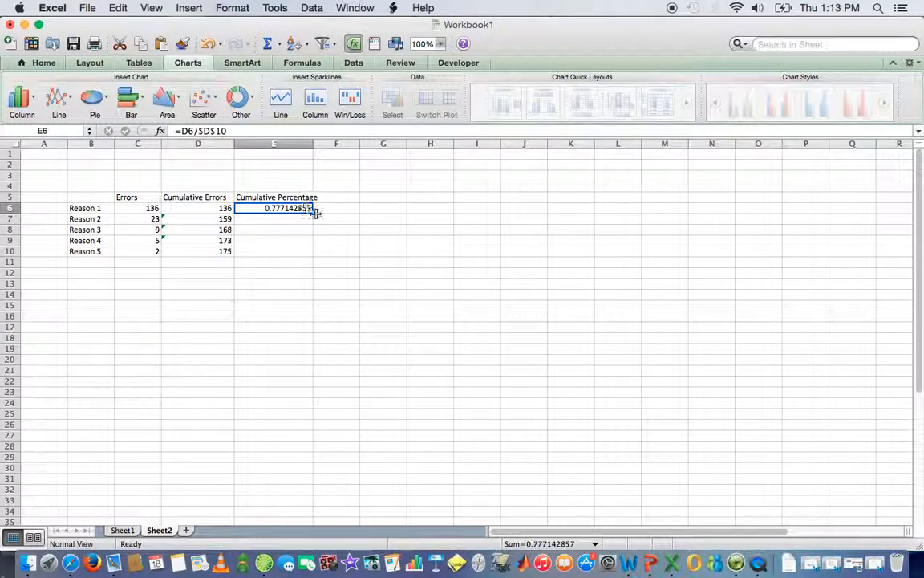
drag(313, 212, 312, 255)
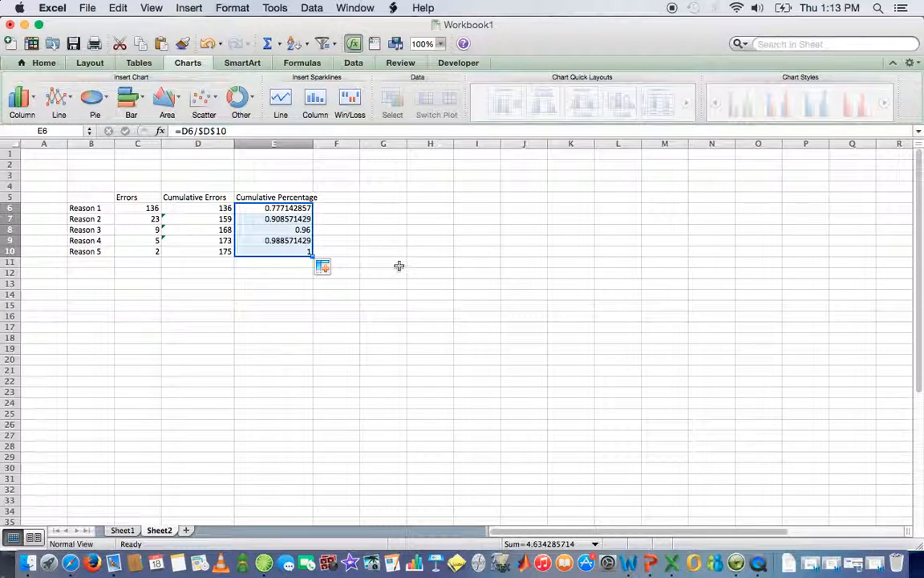
click(336, 310)
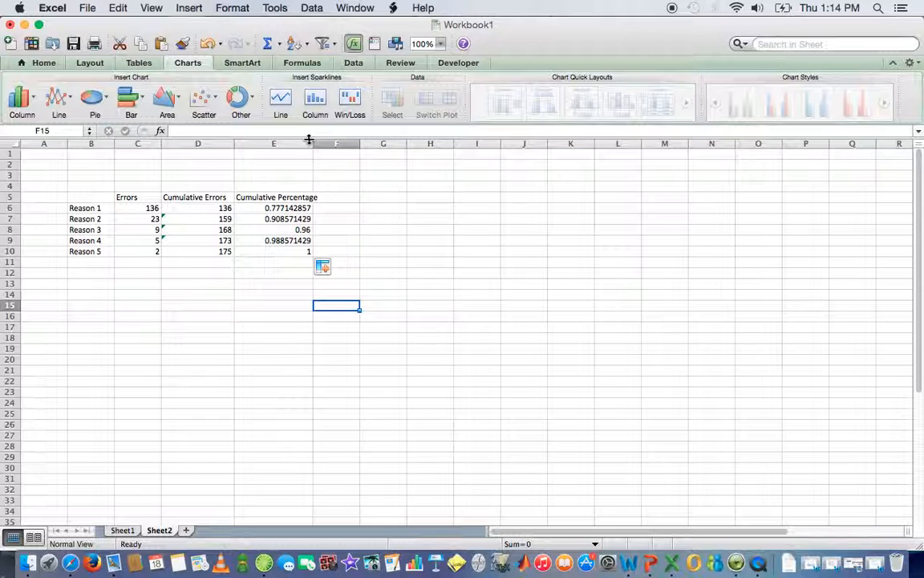
drag(312, 142, 320, 142)
Step: Examine the cumulative percentage formulas for Reason 1 and Reason 2 in E6 and E7
click(353, 198)
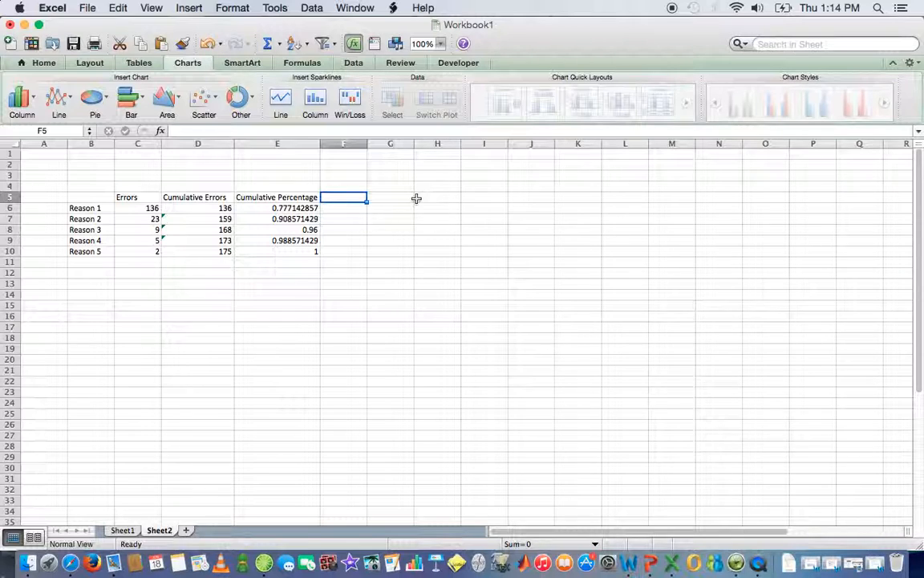
key(Down)
key(Left)
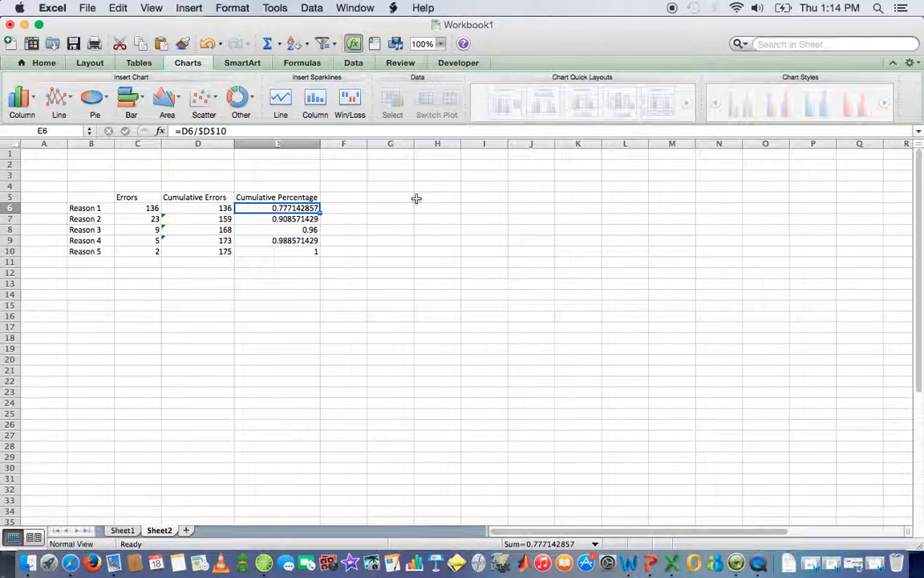
key(Down)
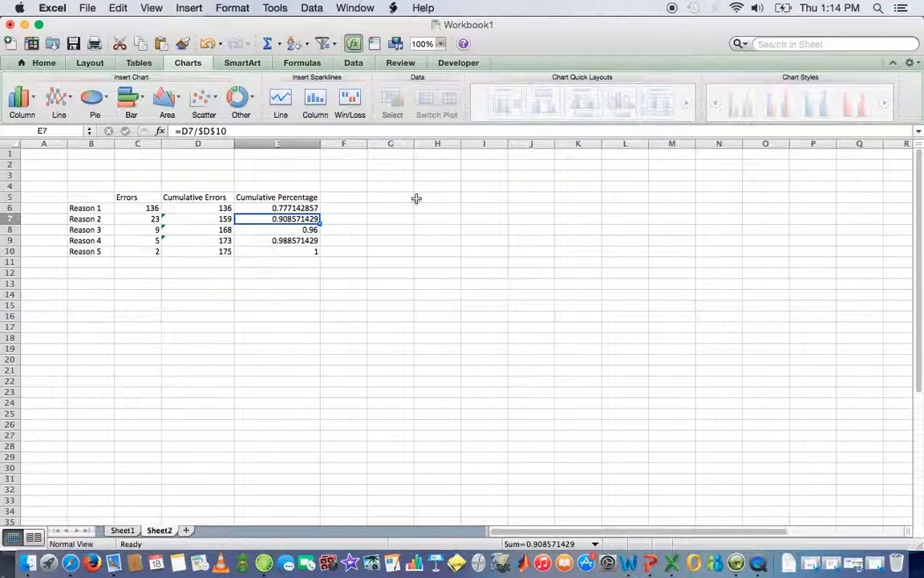
key(Right)
key(Up)
key(Up)
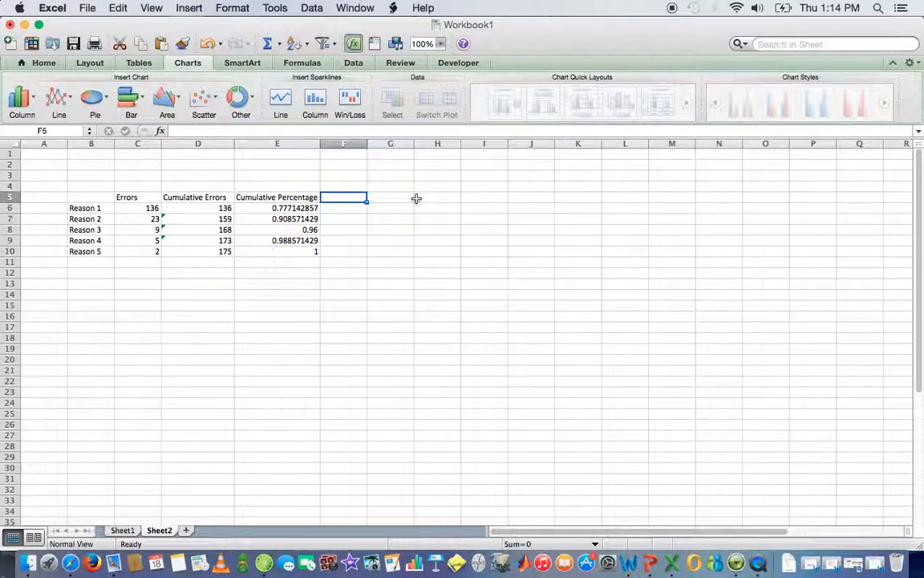
Step: Enter the heading "Cumulative % (in percents)" in F5 and widen column F to fit it
text(Cumulative )
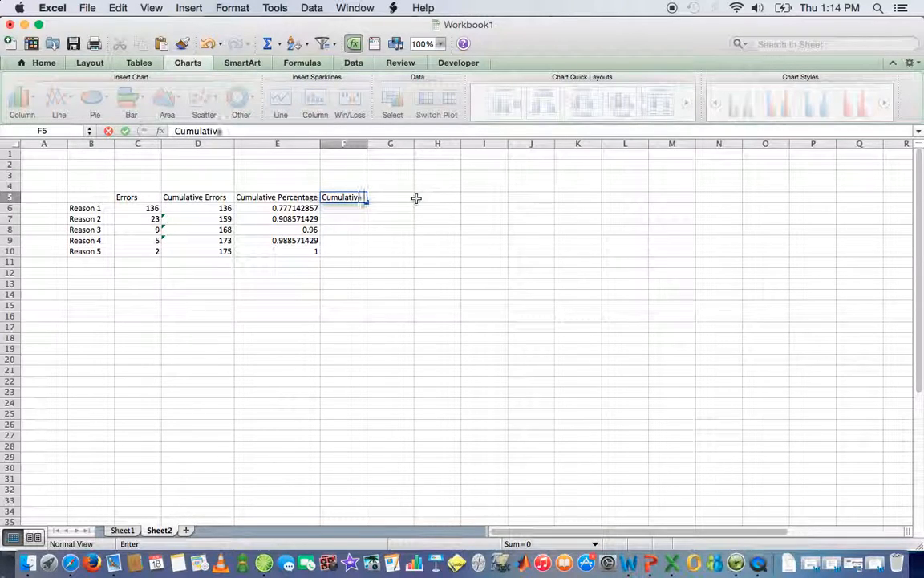
text(%)
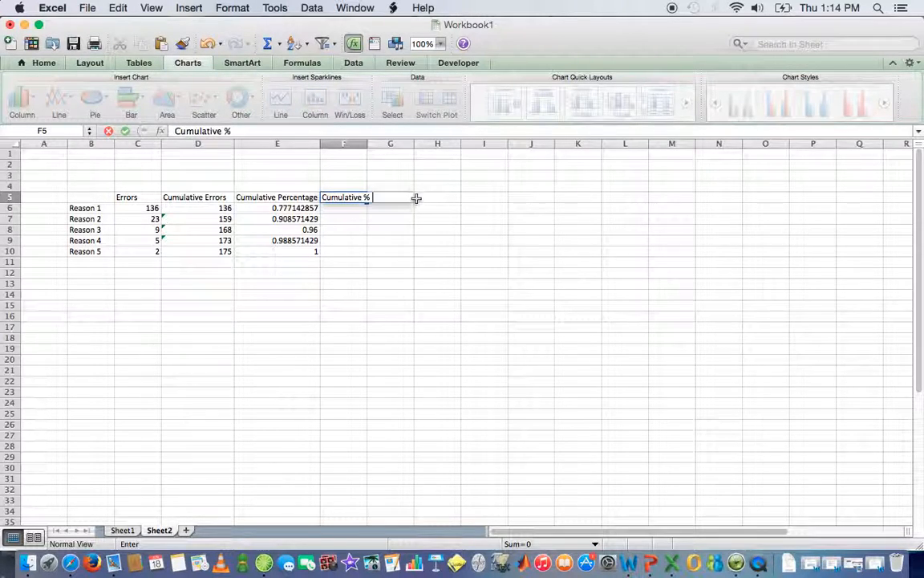
text( (in percents))
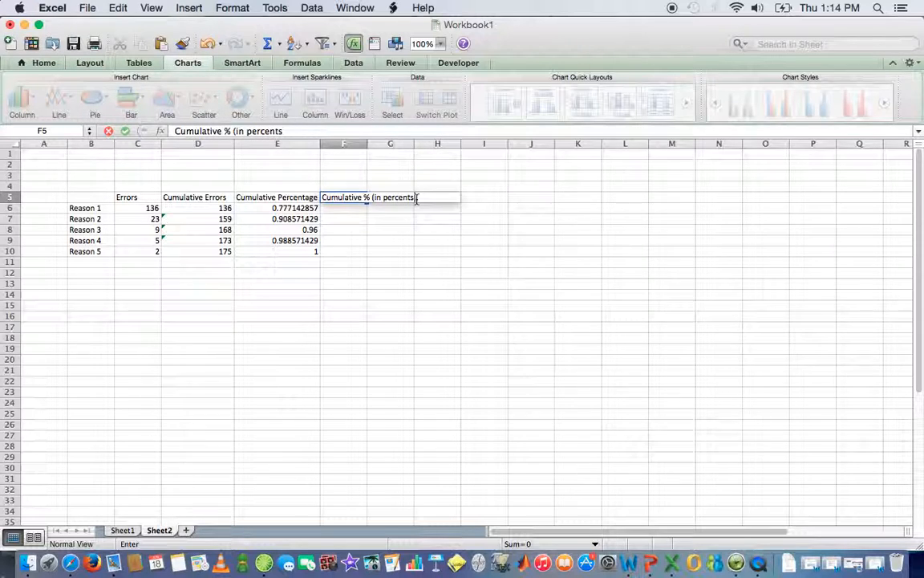
key(Return)
drag(368, 142, 428, 142)
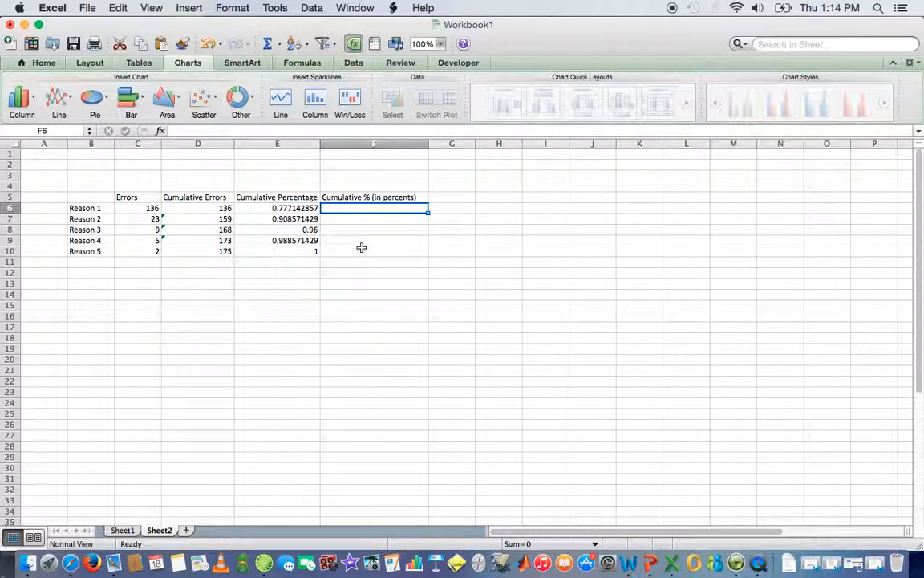
Step: Enter the formula =E6*100 in F6 and fill it down through F10
text(=)
click(275, 208)
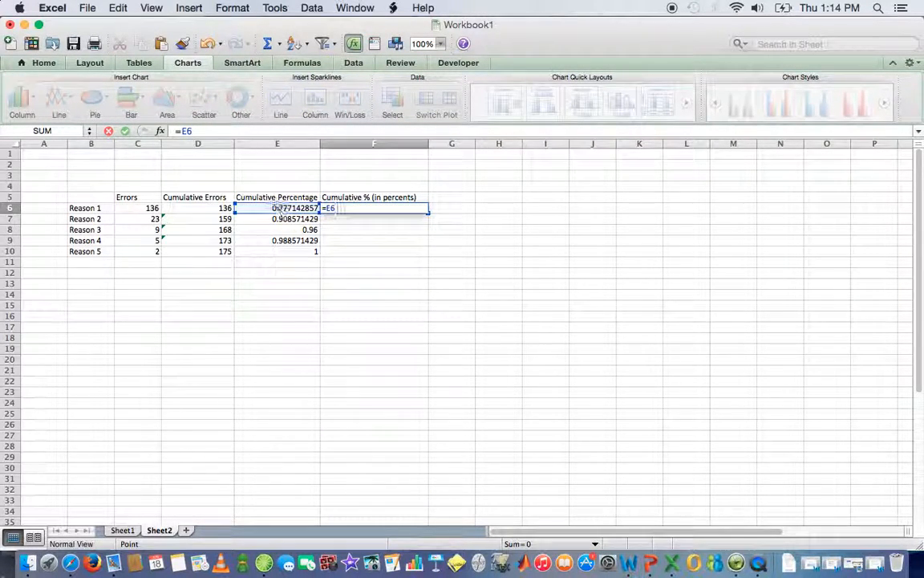
text(*100)
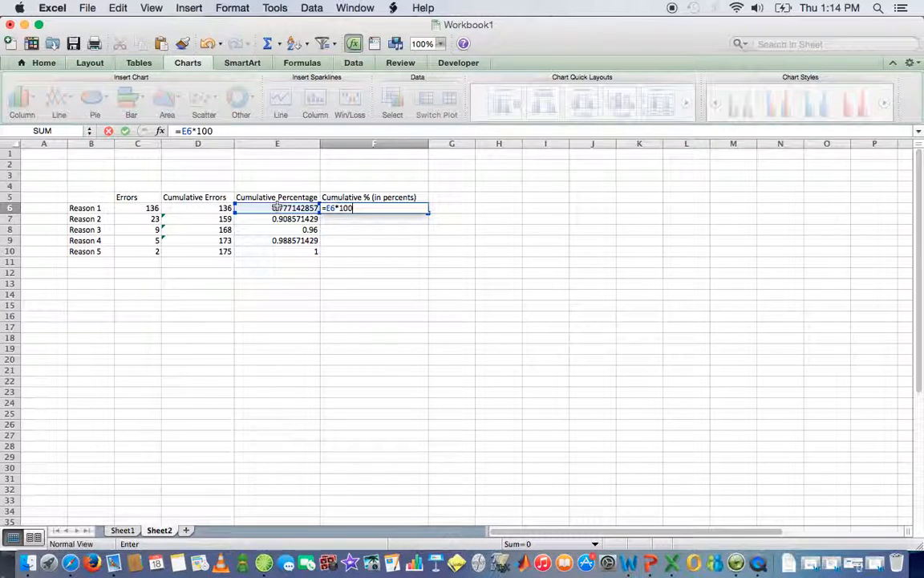
key(Return)
click(409, 208)
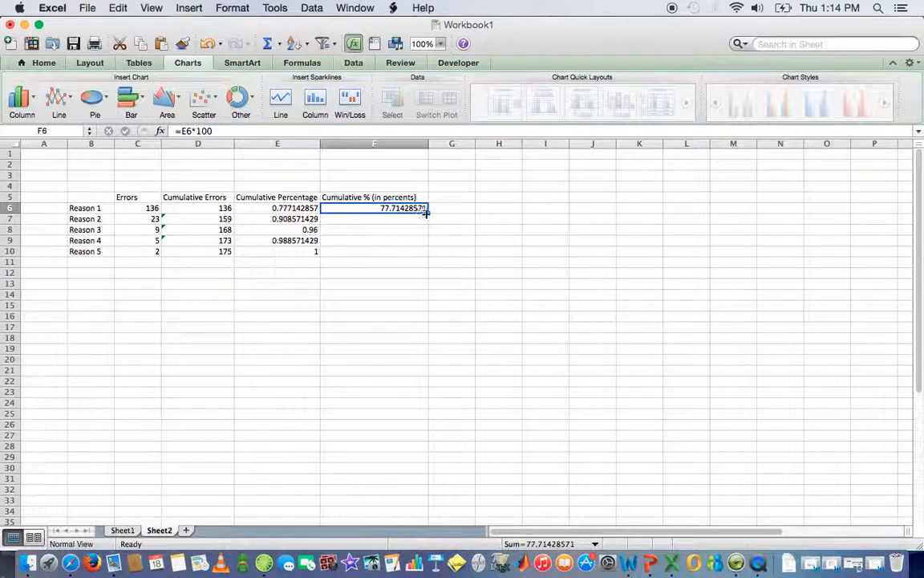
drag(426, 212, 427, 253)
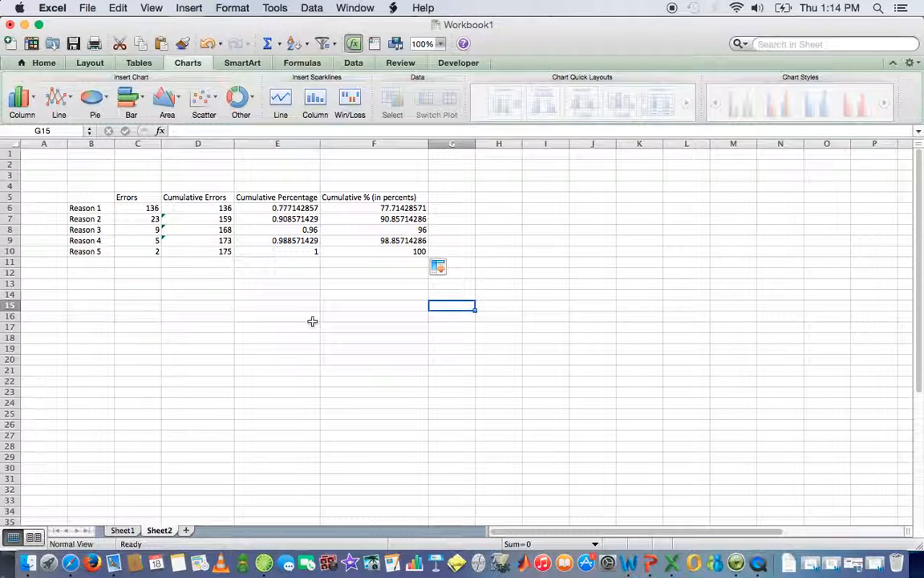
Step: Link H6 to the first reason name with =B6 and fill the formula down through H10
click(493, 207)
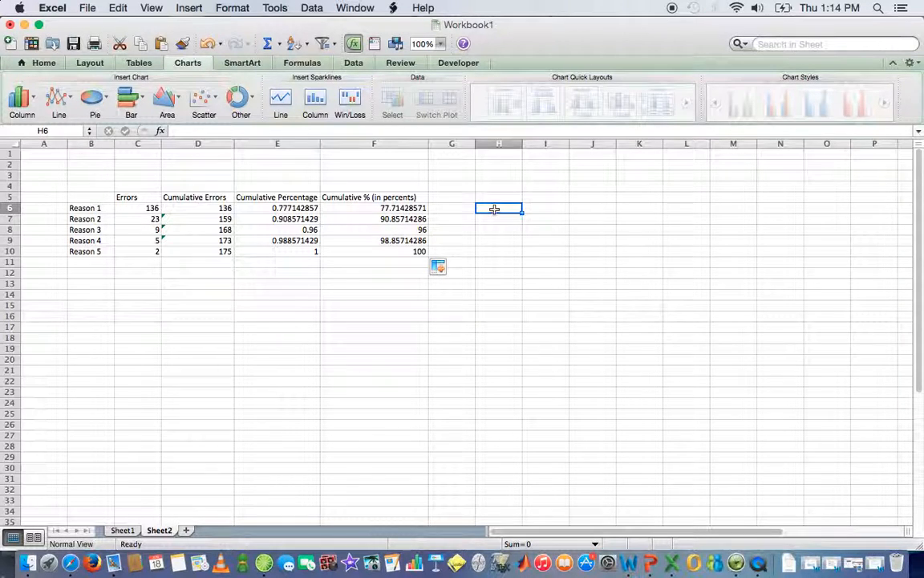
text(=)
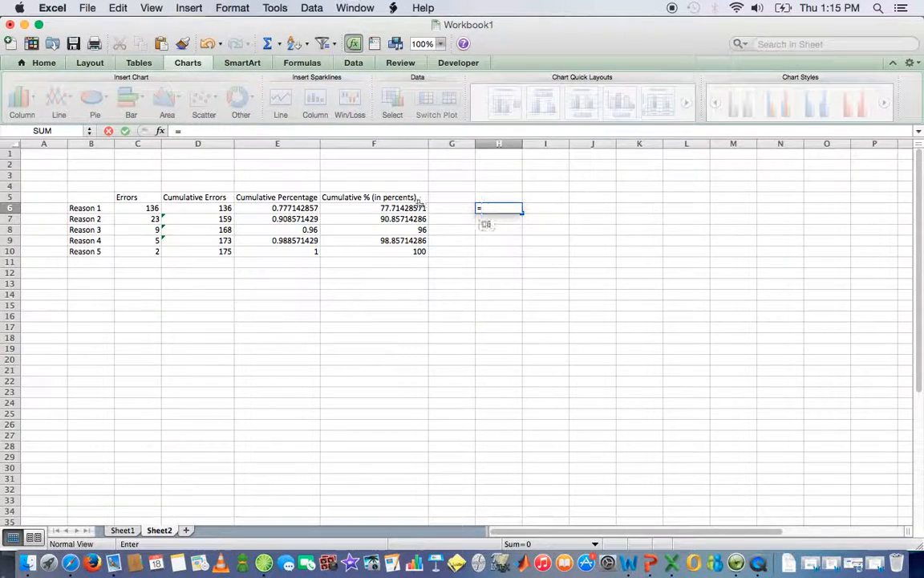
click(98, 209)
key(Return)
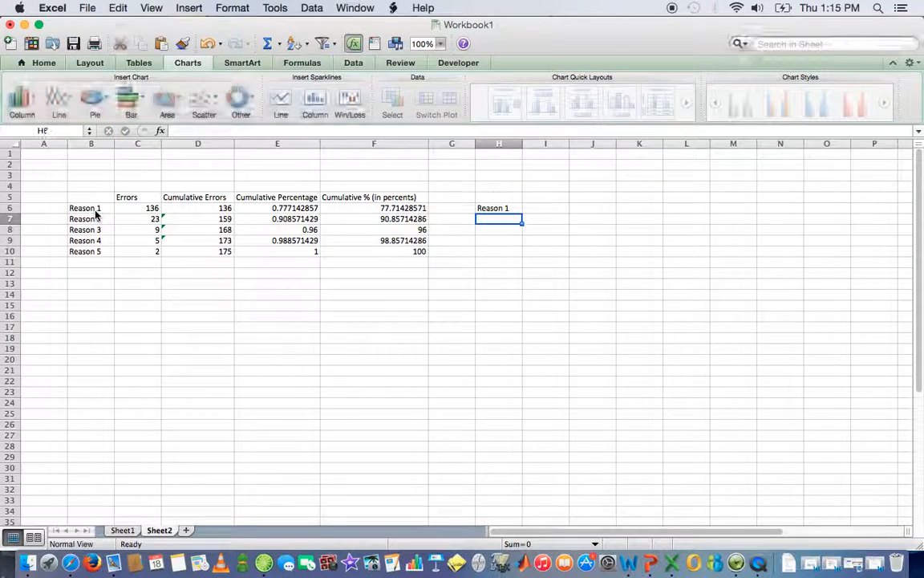
click(506, 207)
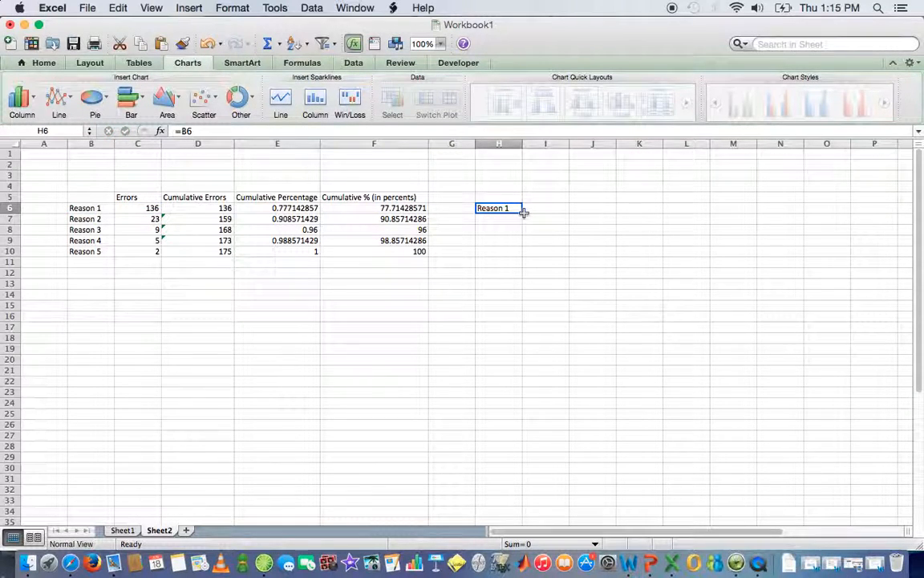
drag(523, 210, 522, 256)
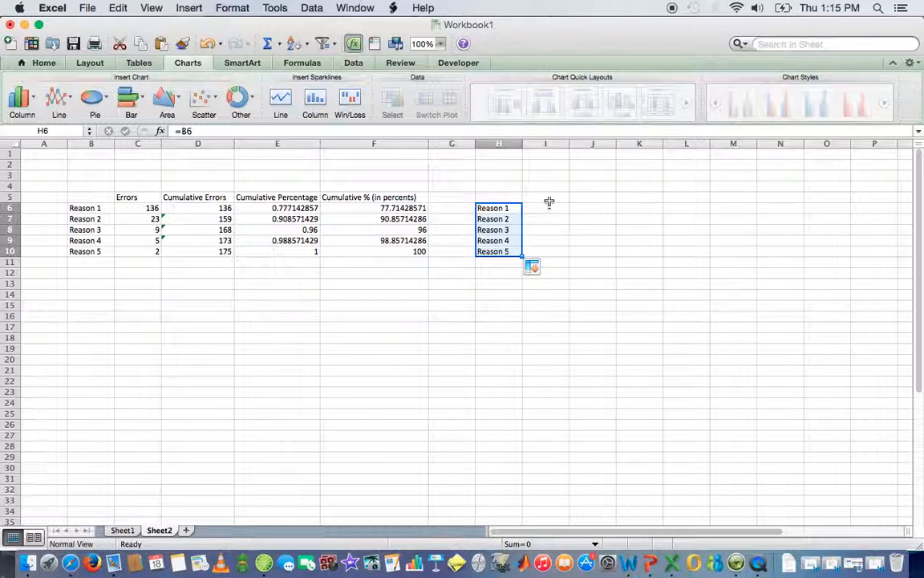
Step: Link I5 to the Errors heading with =C5 and fill the formula down through I10
click(549, 199)
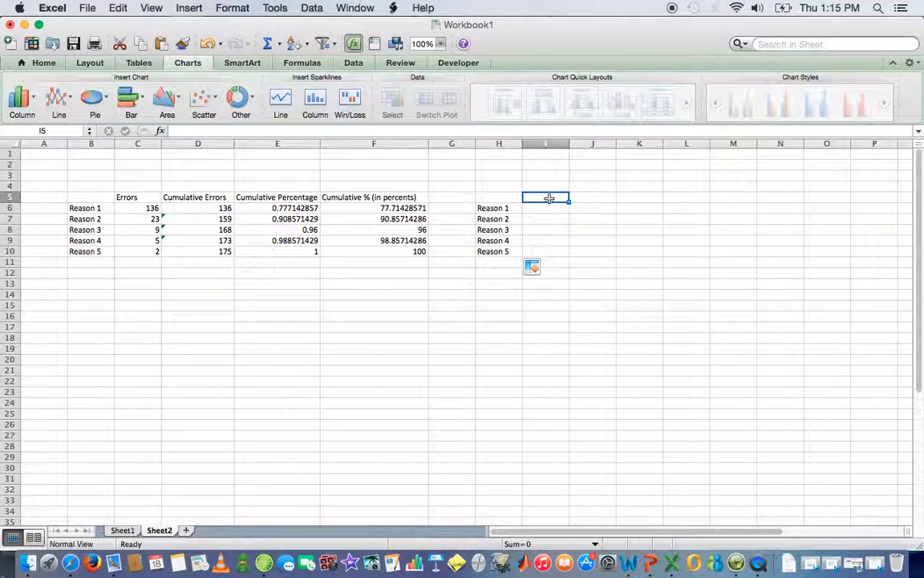
text(=)
click(155, 199)
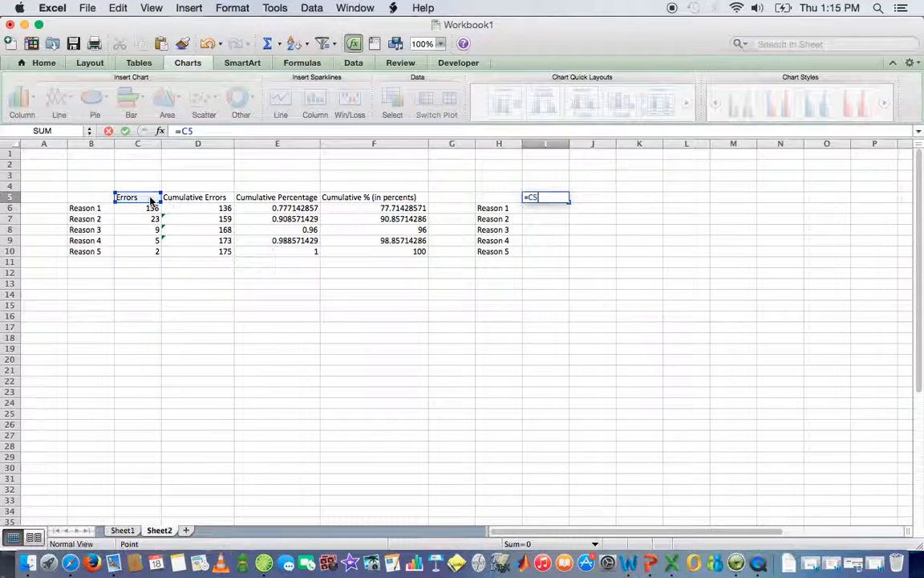
key(Return)
click(549, 198)
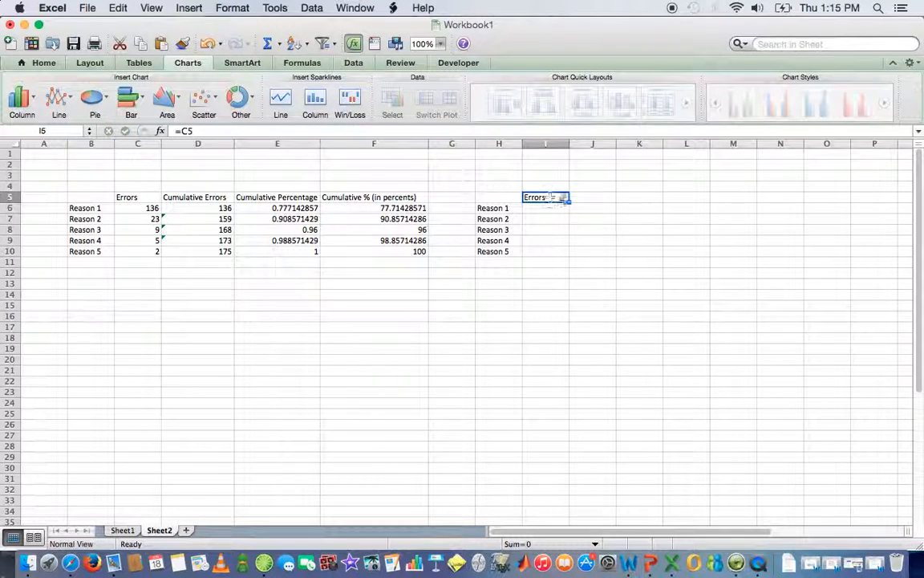
drag(569, 202, 570, 255)
Step: Link J5 to the "Cumulative % (in percents)" heading with =F5 and fill the formula down through J10
click(594, 198)
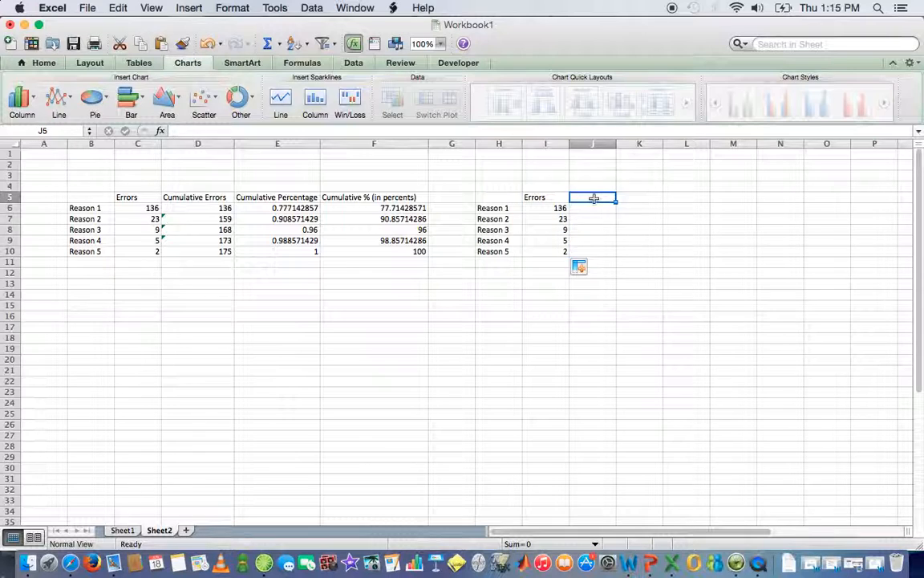
text(=)
click(377, 198)
key(Return)
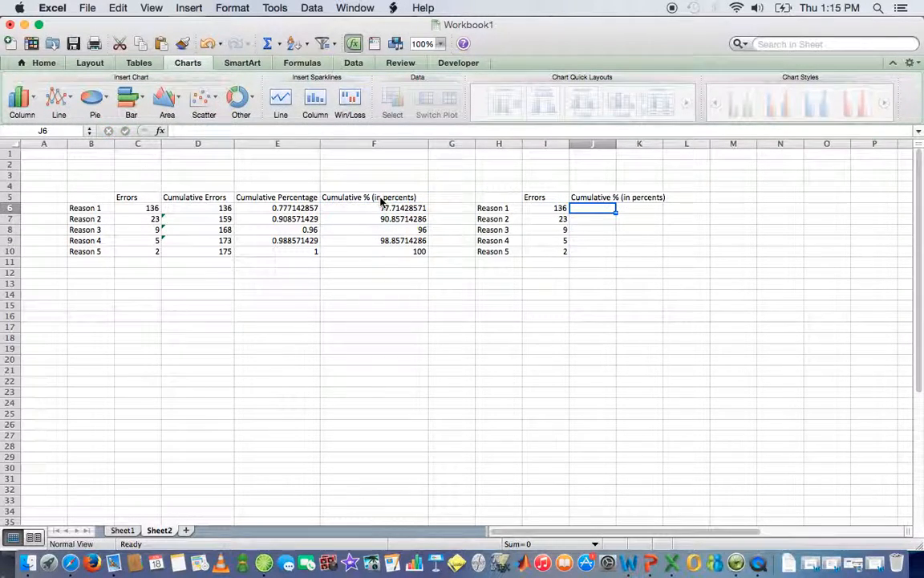
click(610, 199)
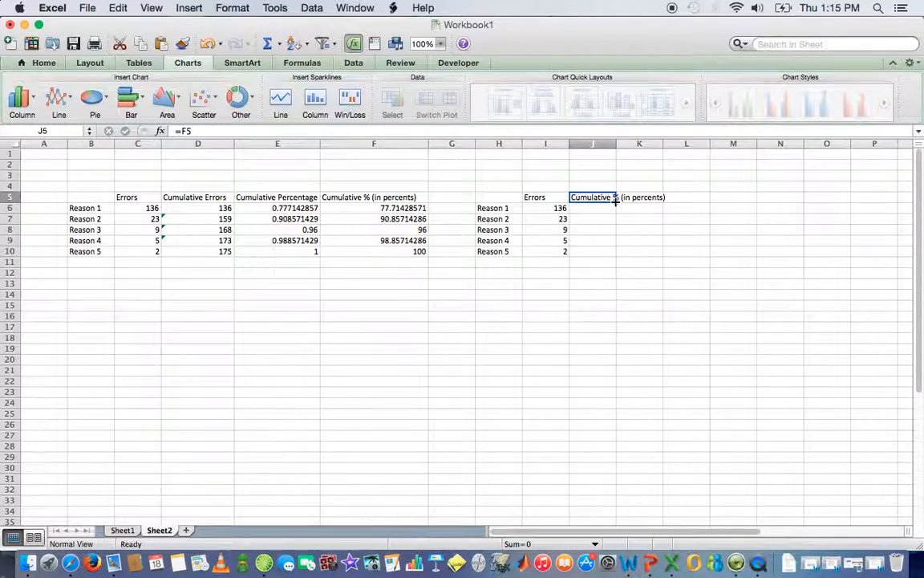
drag(616, 203, 614, 253)
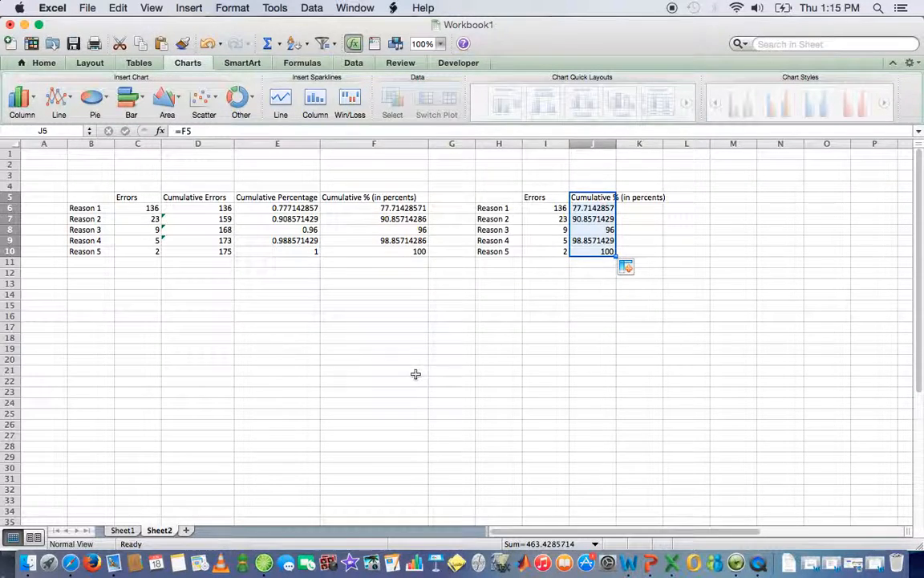
click(417, 371)
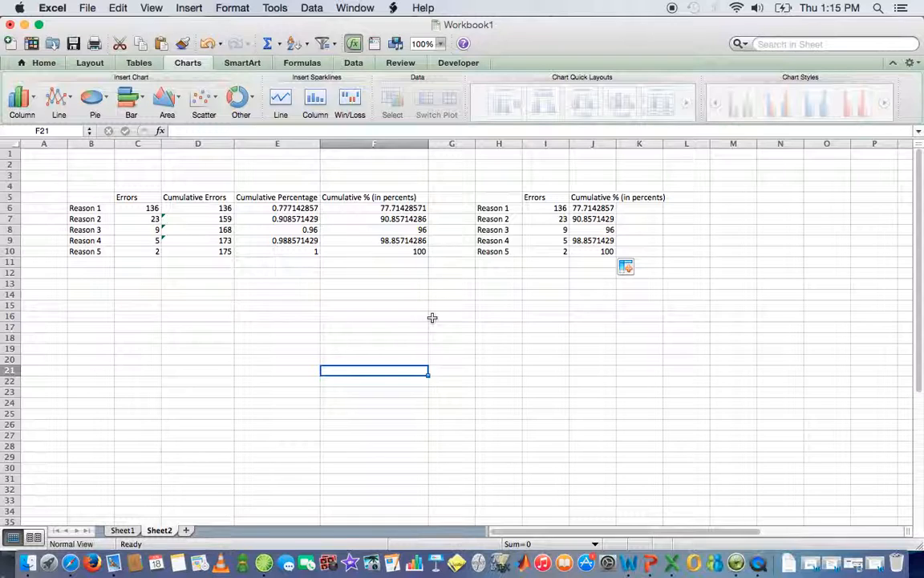
Step: Insert a 2-D Line chart from the summary table H5:J10 and move it below the tables, around rows 15 to 30
drag(596, 254, 493, 197)
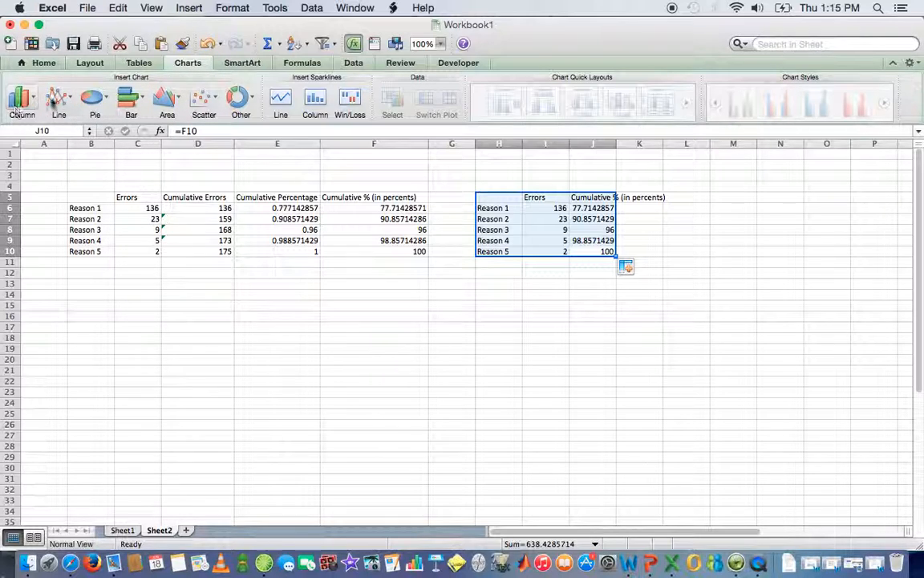
click(58, 100)
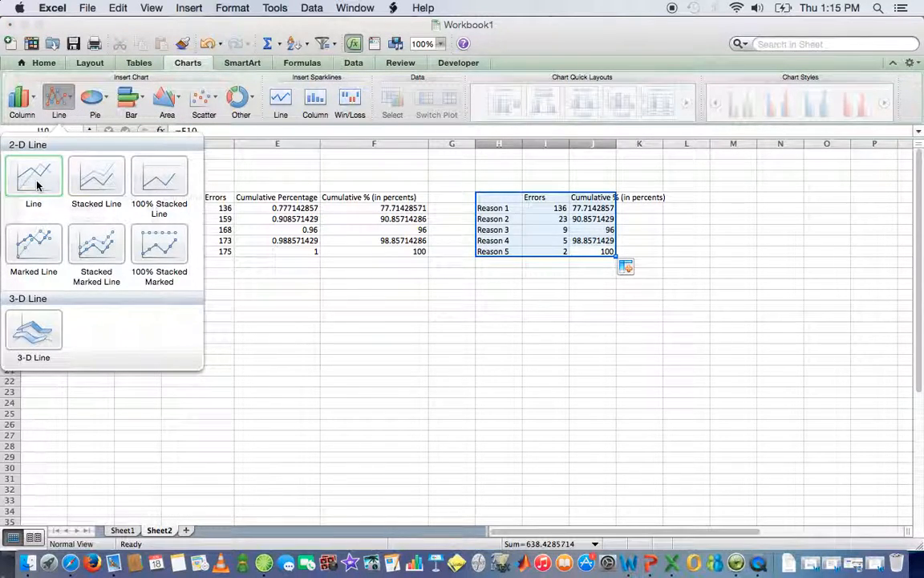
click(35, 181)
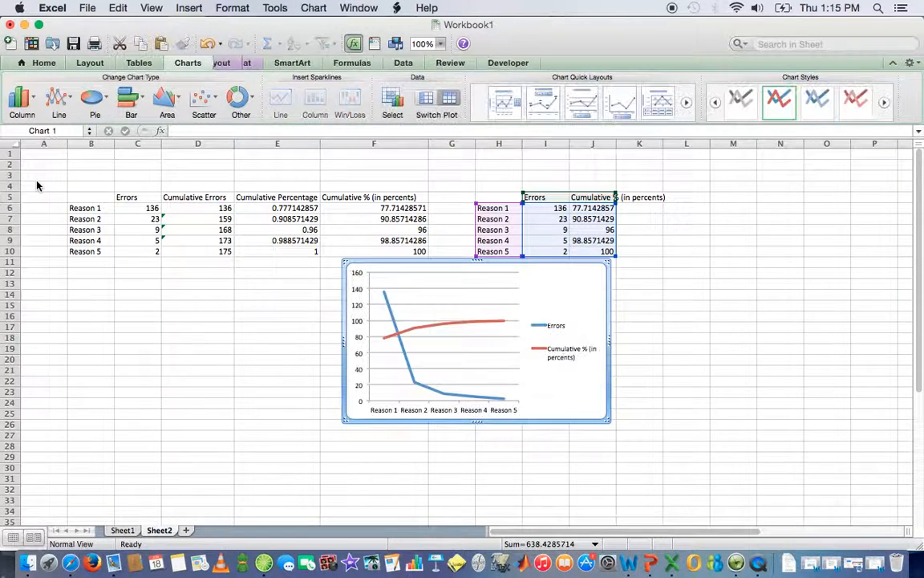
drag(458, 263, 398, 312)
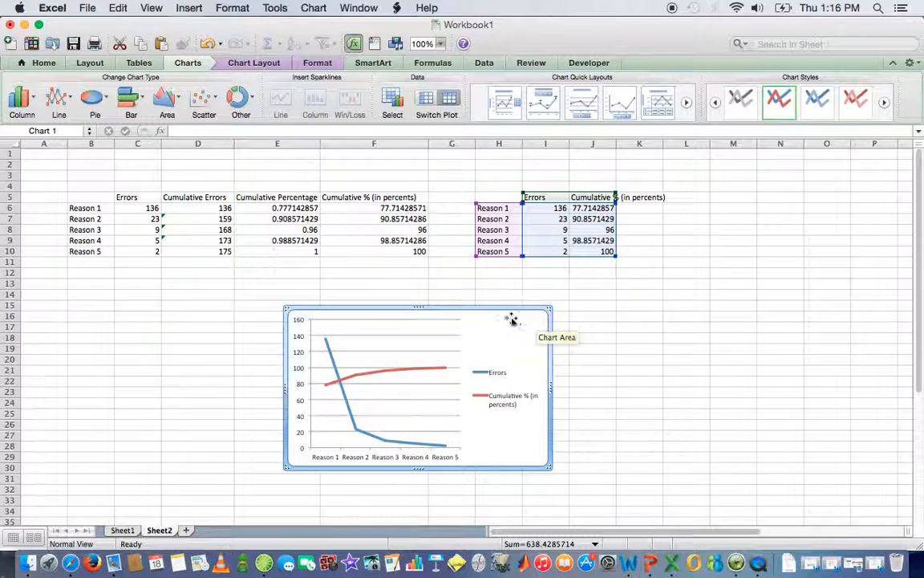
Step: Change the chart type of the Errors series to Clustered Column, leaving the cumulative percentage series as a line
click(334, 365)
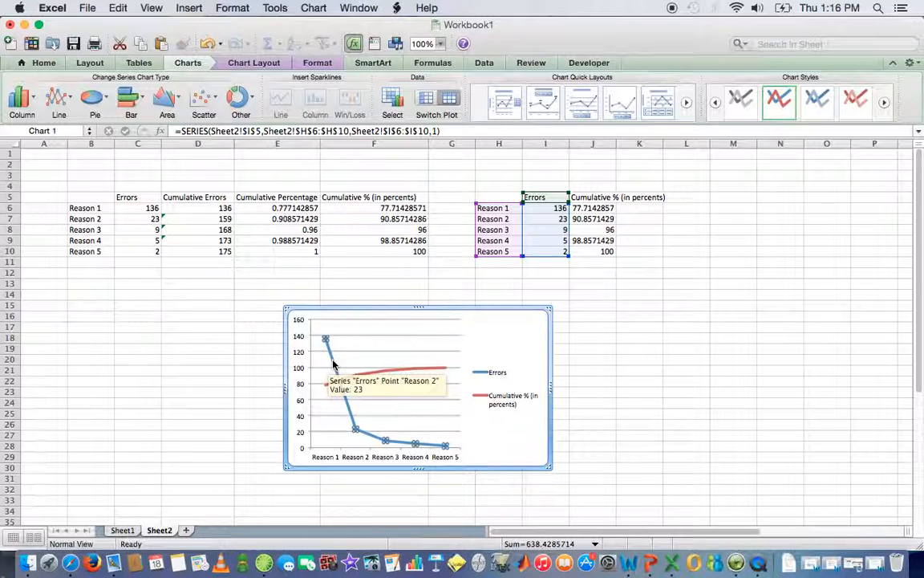
right_click(337, 405)
key(Escape)
right_click(349, 412)
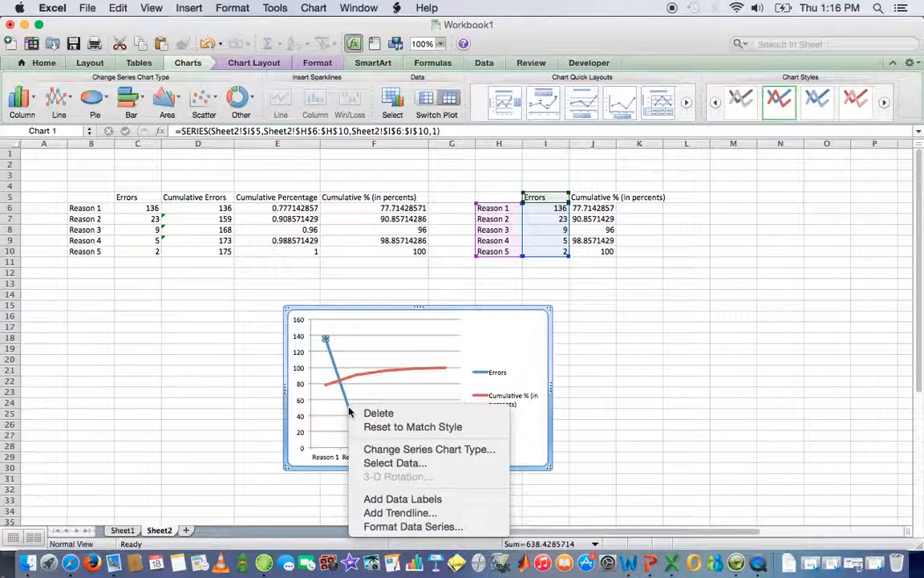
click(434, 452)
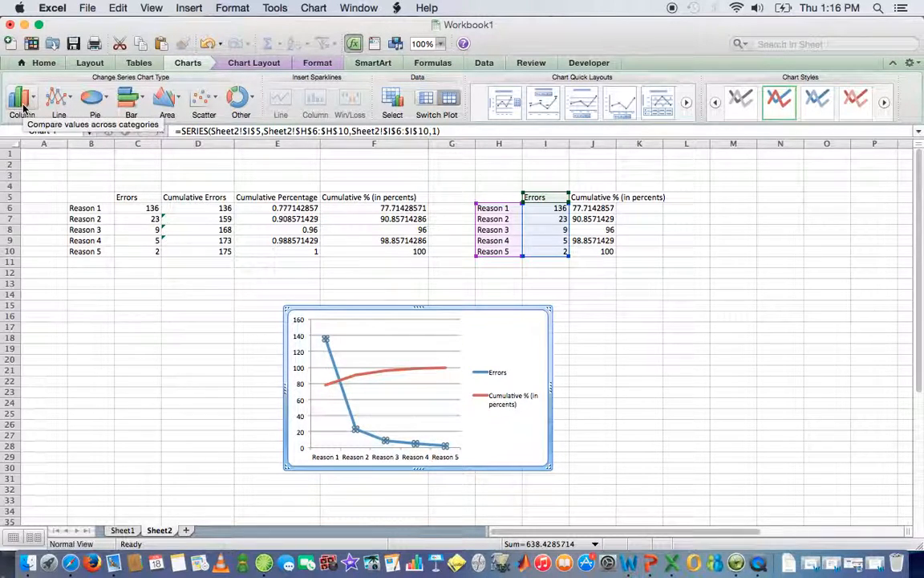
click(23, 103)
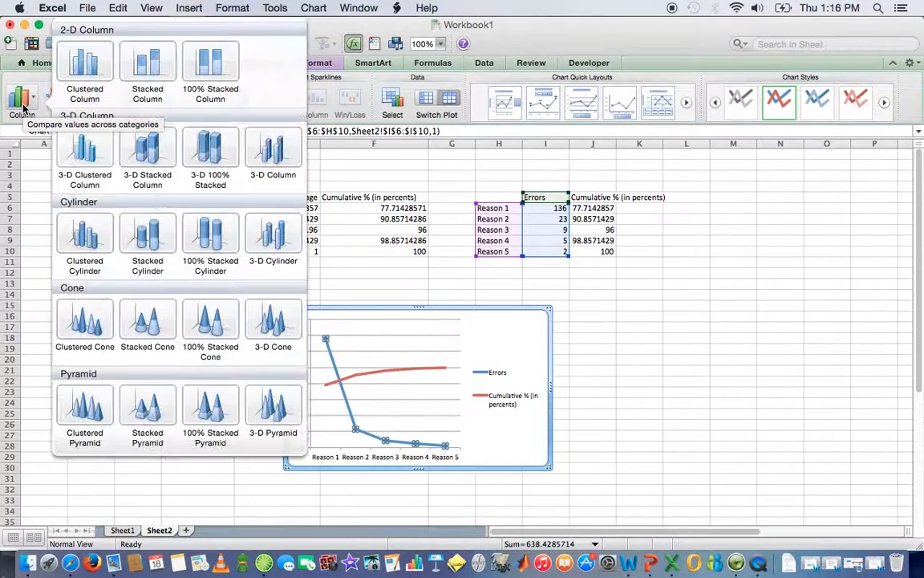
click(93, 74)
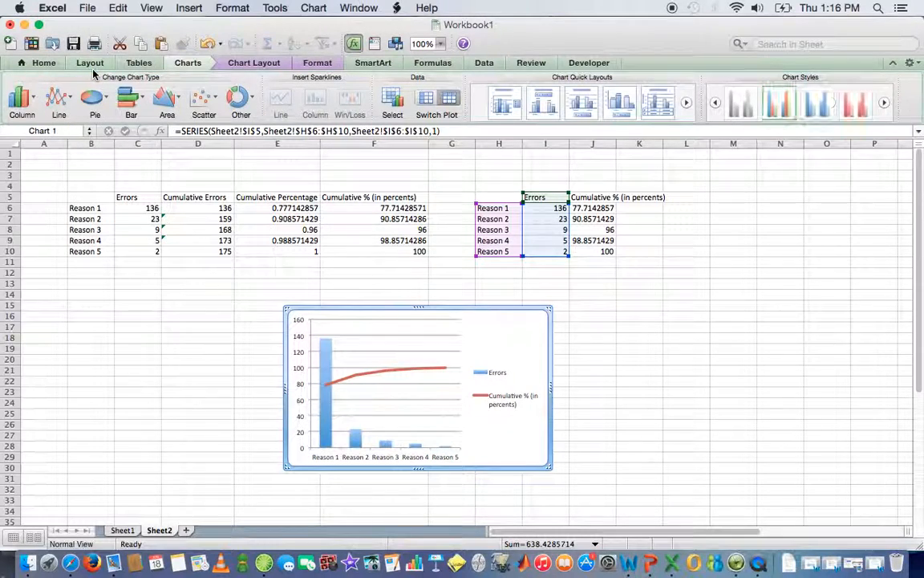